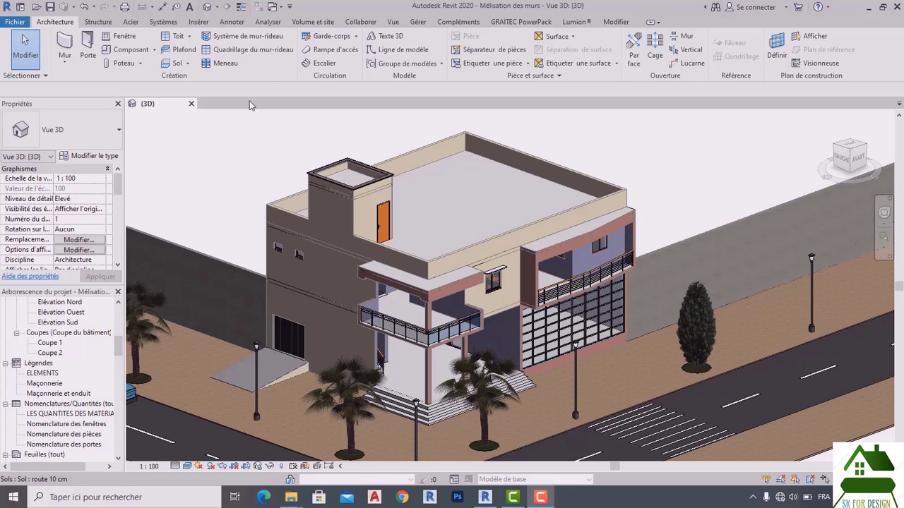
Open the sheet A101 - RDC and examine its plan name and title block
scroll(203, 211, down, 1)
scroll(82, 382, down, 3)
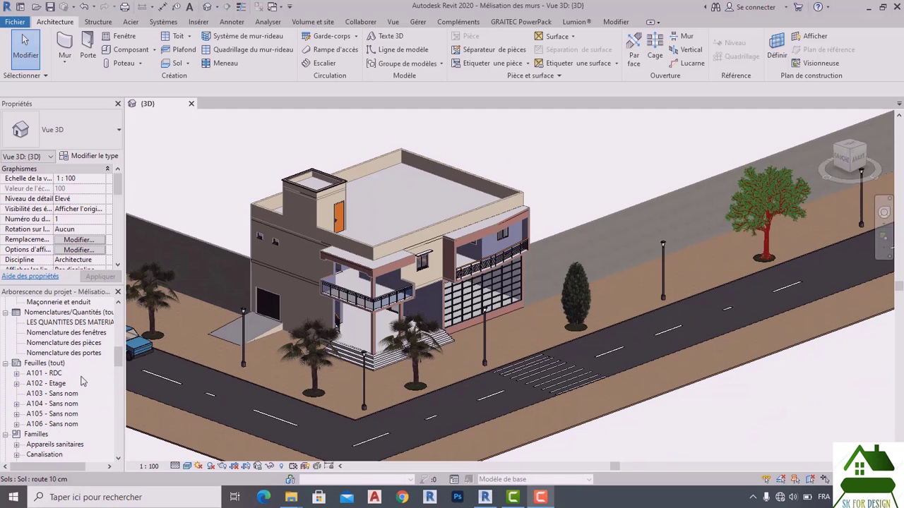
click(45, 374)
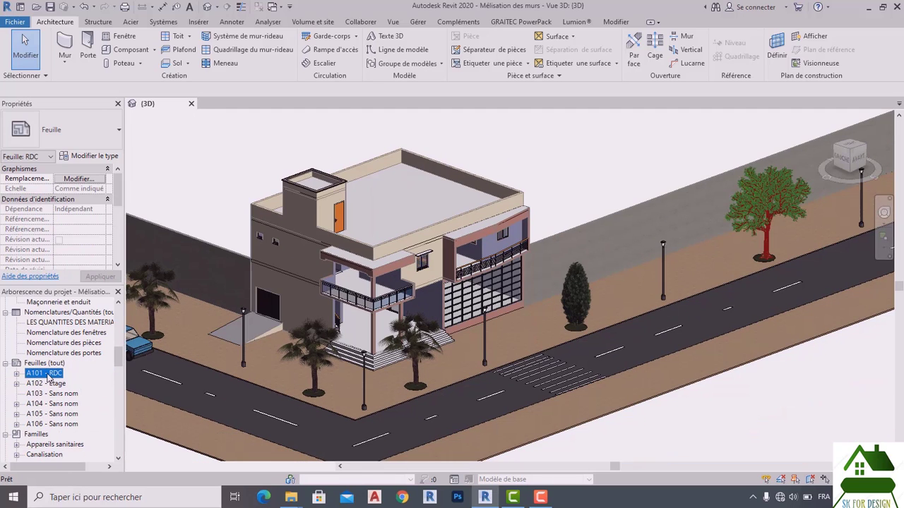
double_click(45, 374)
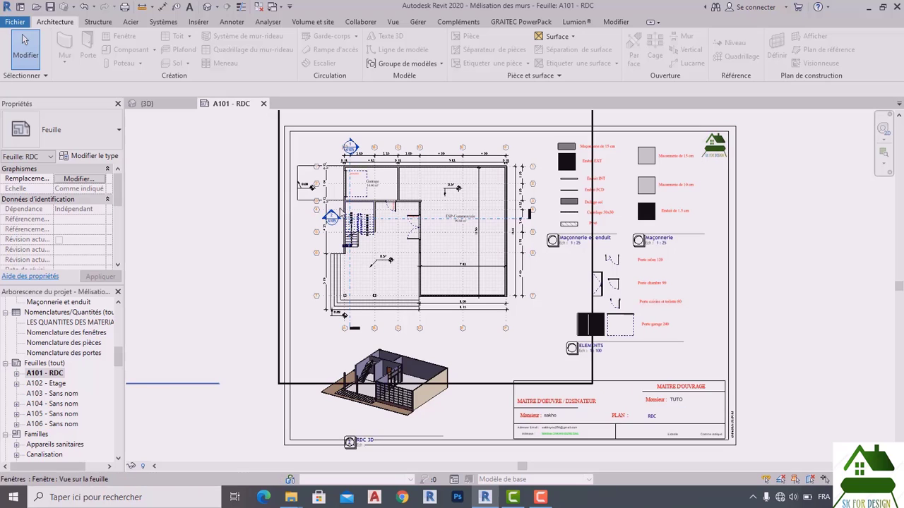
scroll(430, 320, down, 2)
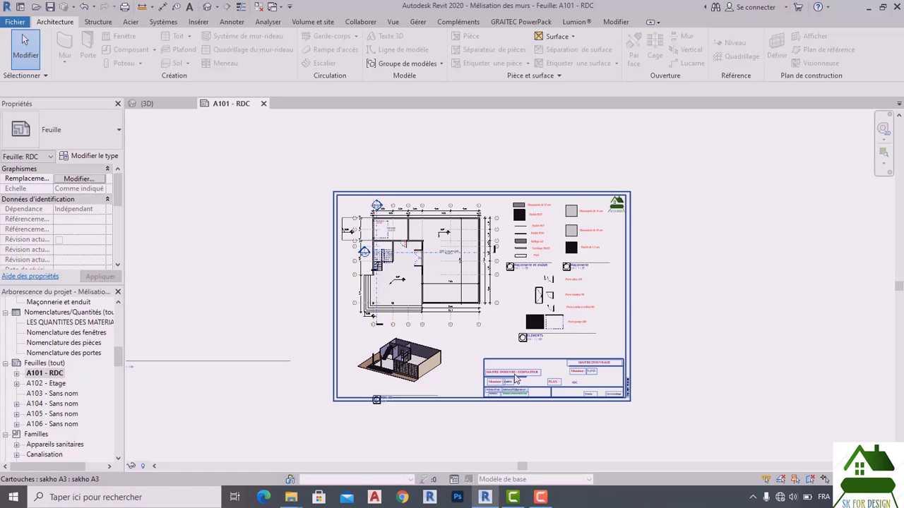
scroll(553, 389, up, 5)
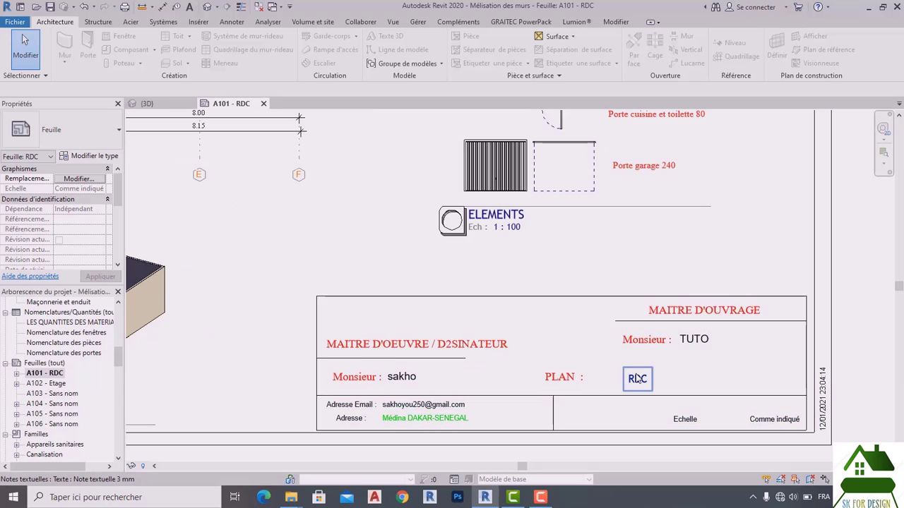
scroll(635, 379, down, 5)
scroll(347, 310, up, 2)
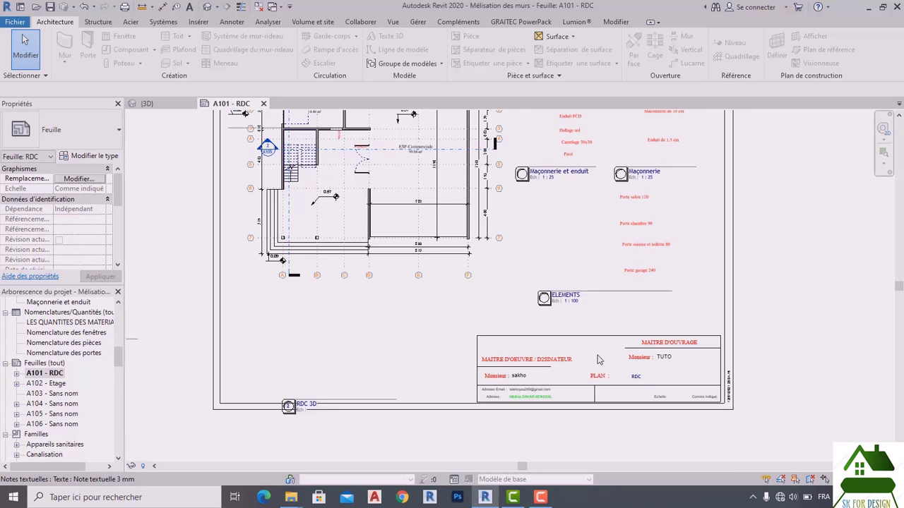
scroll(422, 311, down, 2)
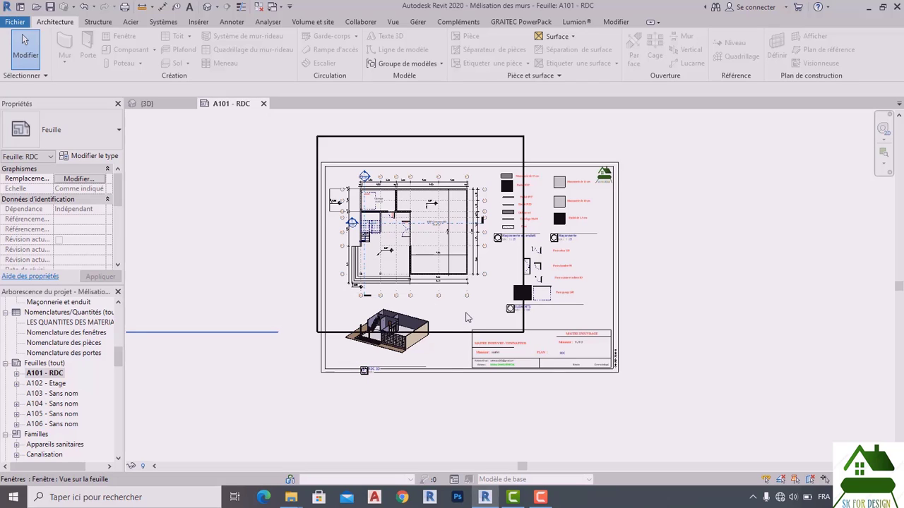
Open the print setup for the RDC sheet and set the paper size to A0
key(p)
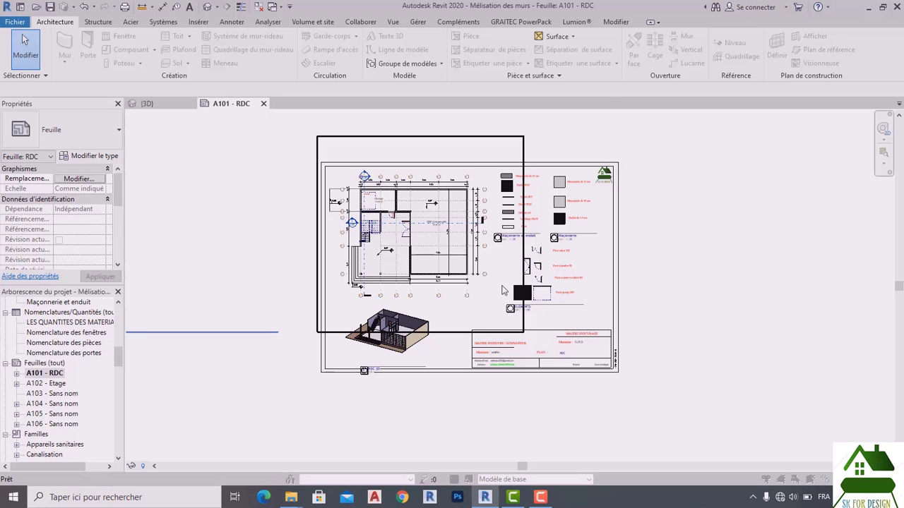
key(ctrl+p)
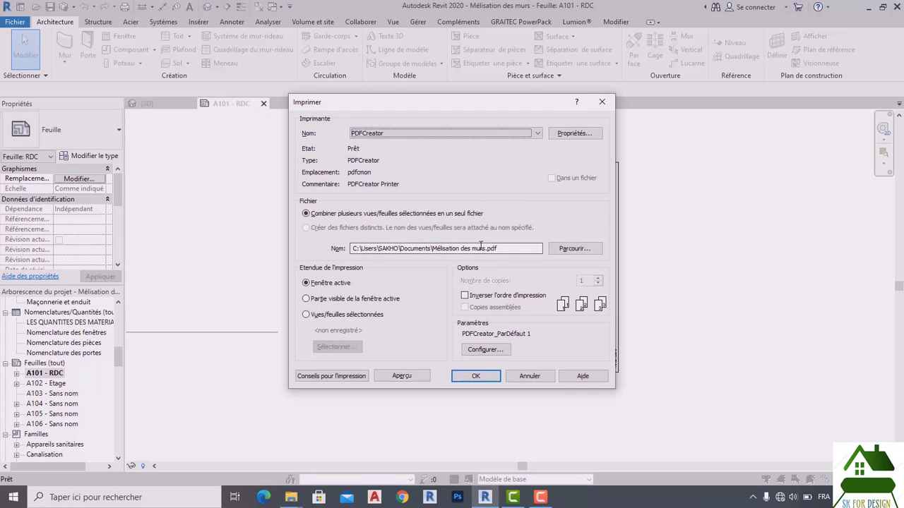
click(497, 352)
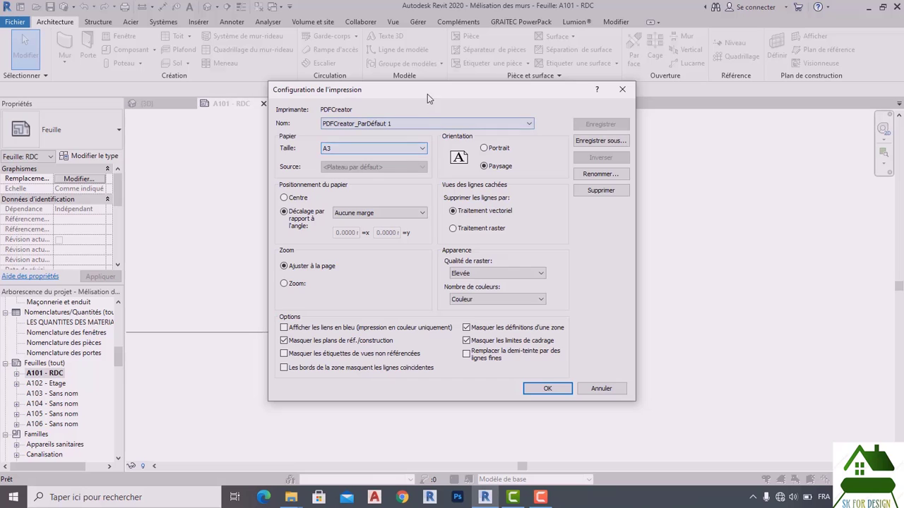
drag(427, 94, 459, 136)
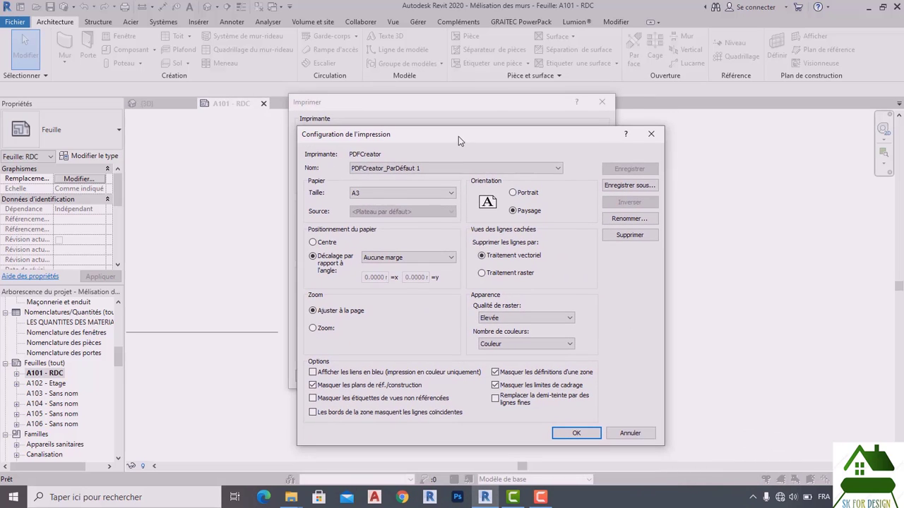
click(446, 194)
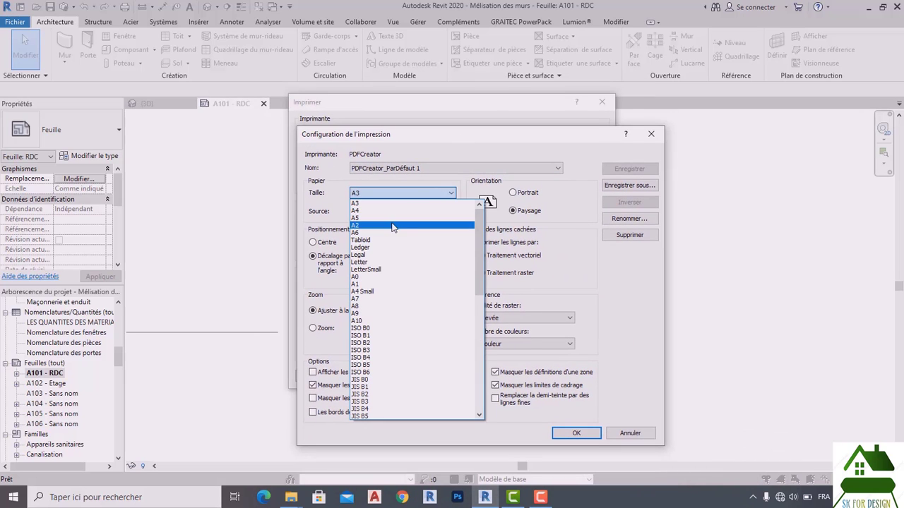
click(381, 277)
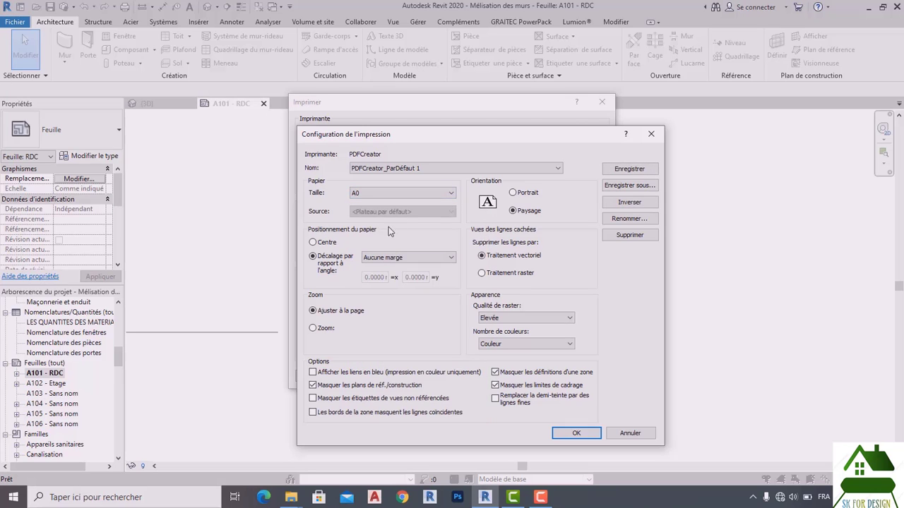
Position the paper by offset from the corner with Aucune marge, keep the colours on Couleur, and accept the print setup
click(317, 243)
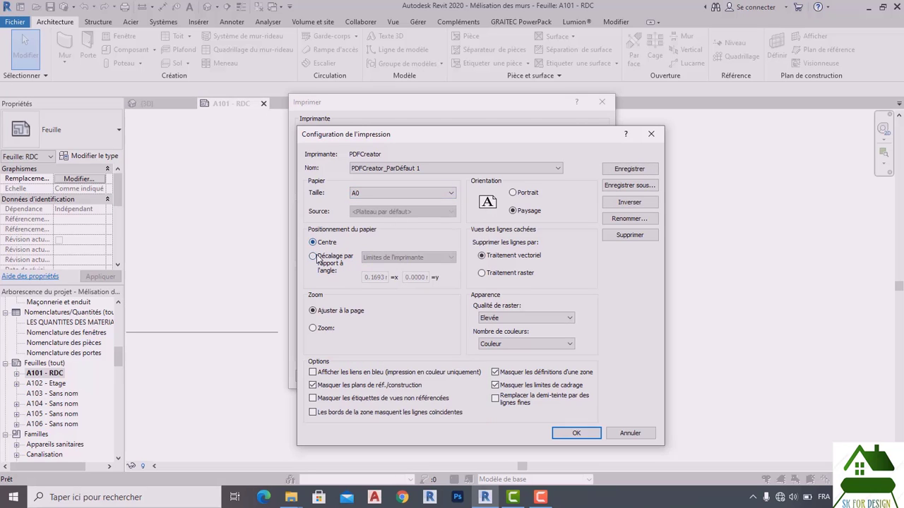
click(314, 258)
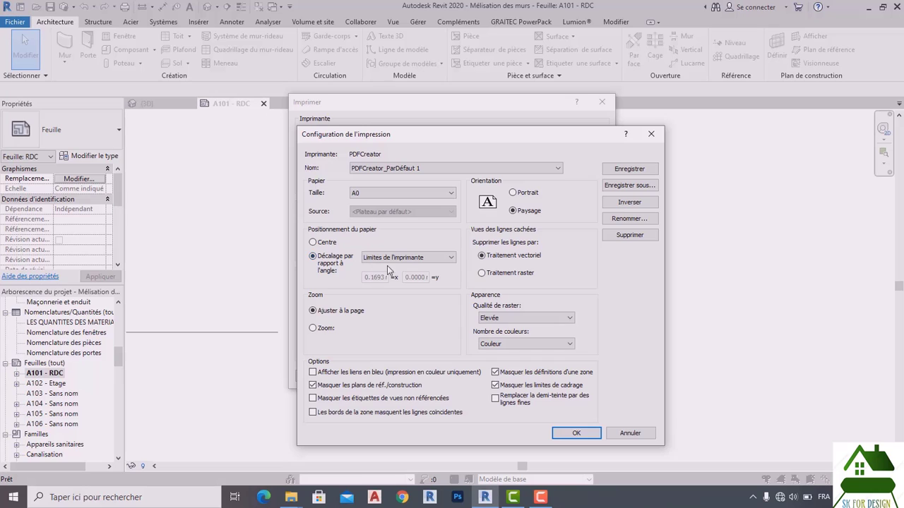
click(418, 260)
click(420, 274)
mouse_move(499, 144)
mouse_down()
mouse_move(566, 274)
mouse_move(509, 130)
mouse_up()
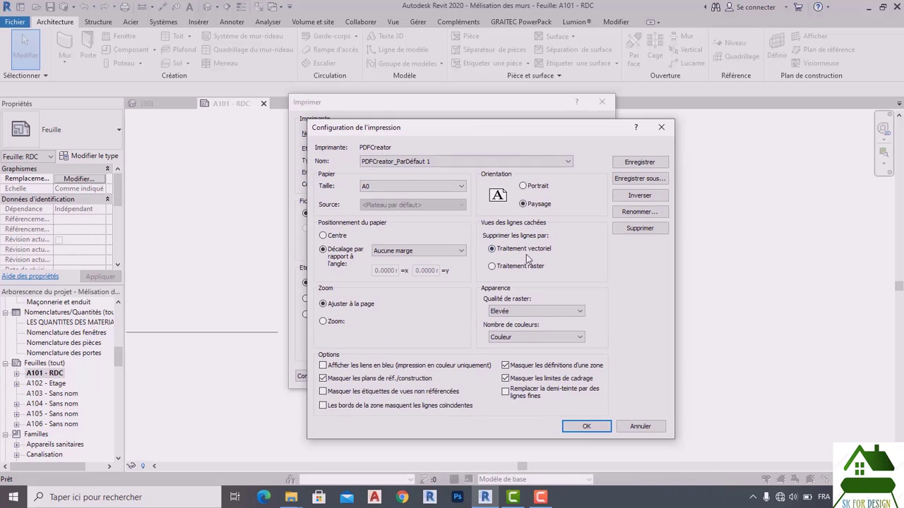
click(540, 339)
click(531, 336)
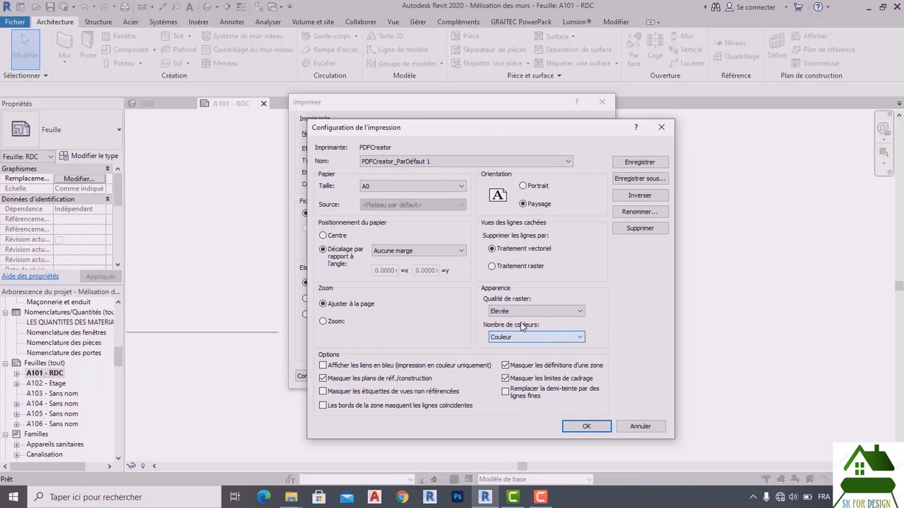
click(586, 426)
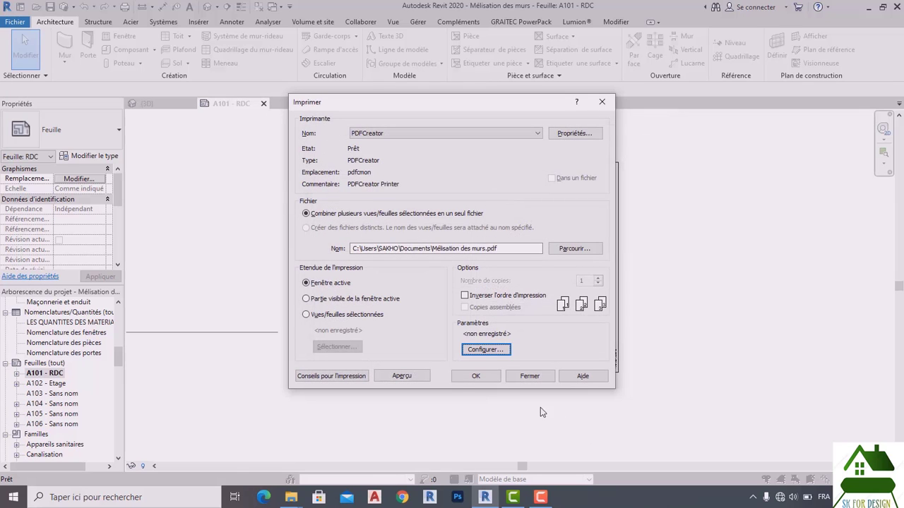
Preview the A101 - RDC sheet, then print it as the active window with PDFCreator
click(413, 377)
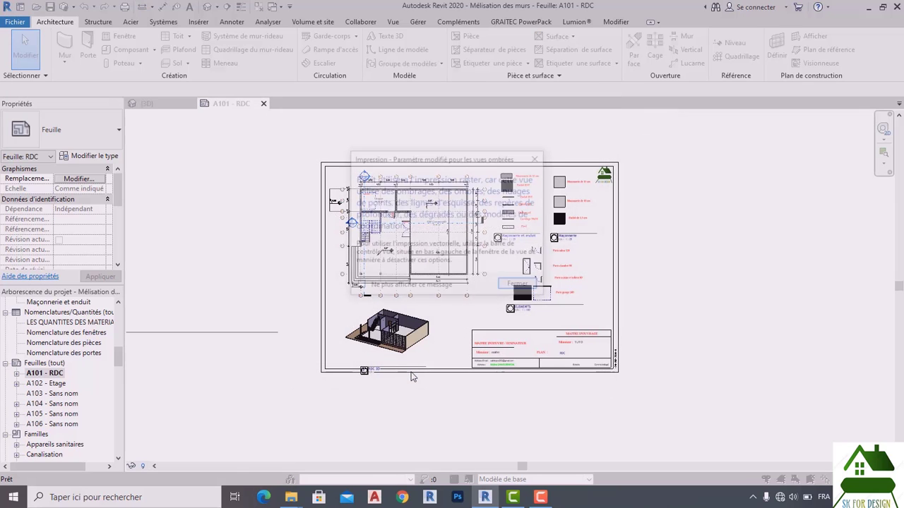
click(519, 287)
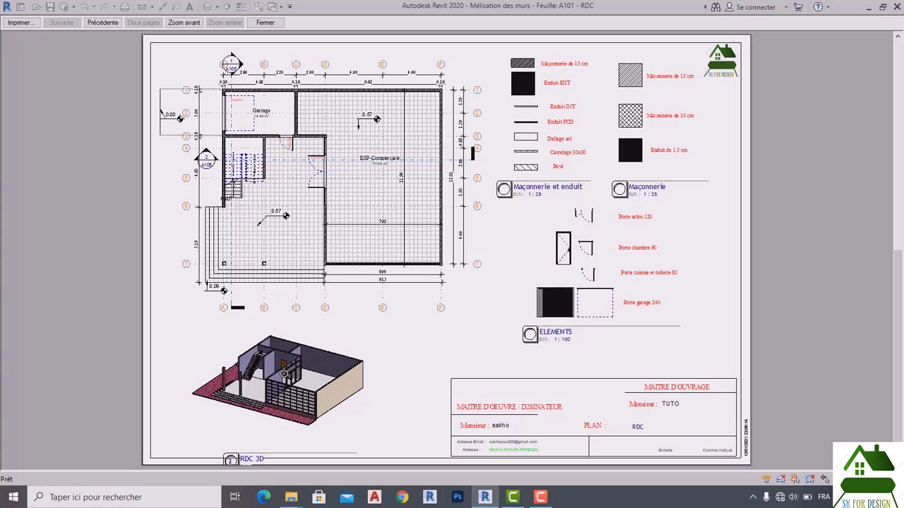
click(20, 23)
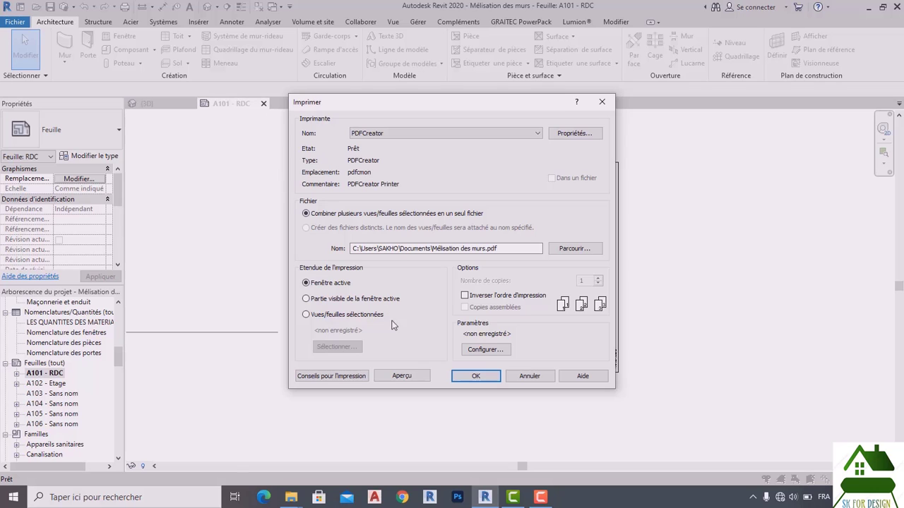
click(470, 379)
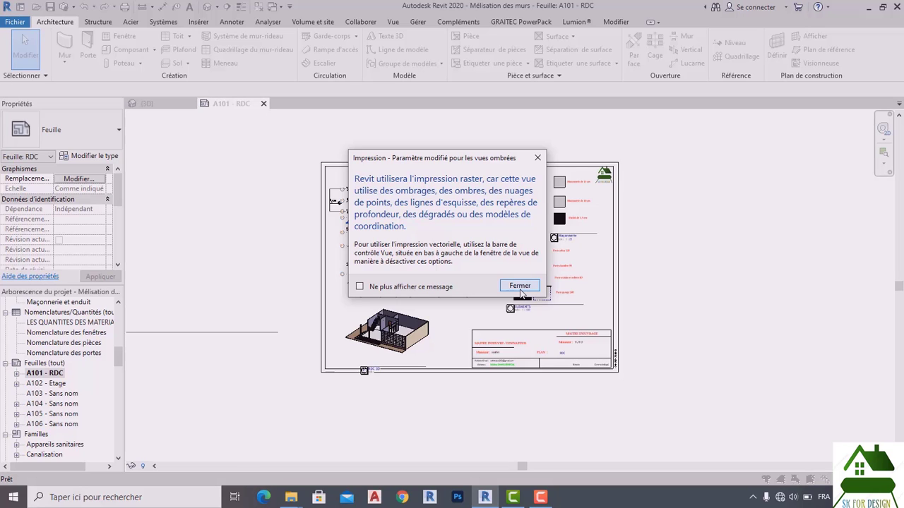
click(520, 287)
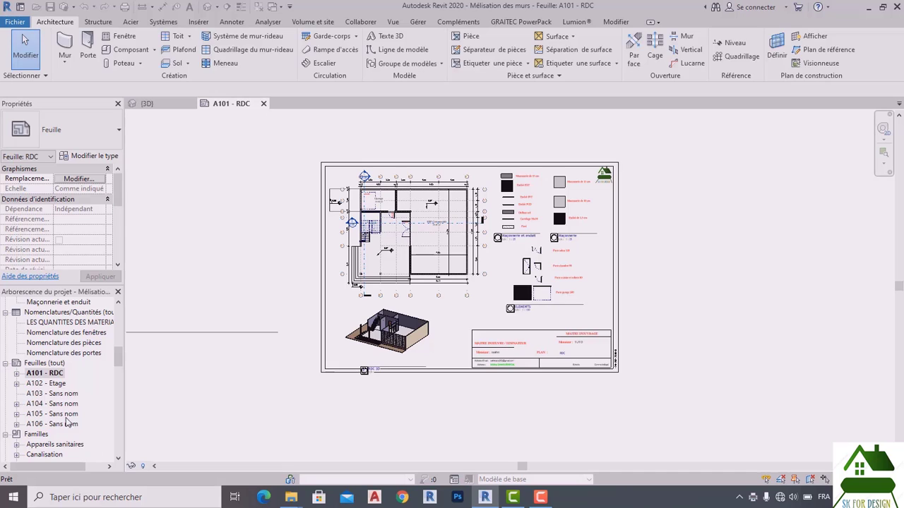
Open the sheet A102 - Etage and check its print preview, minimising the PDFCreator window and closing the preview when done
click(49, 385)
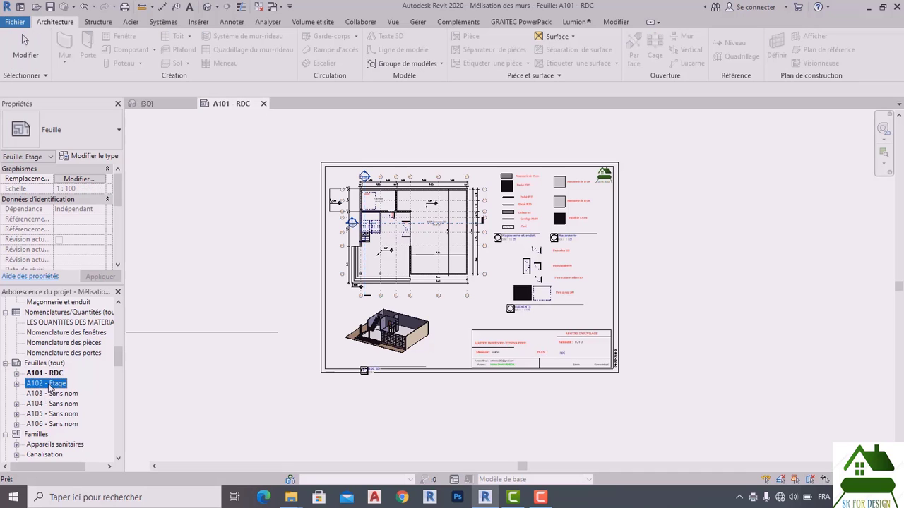
double_click(48, 384)
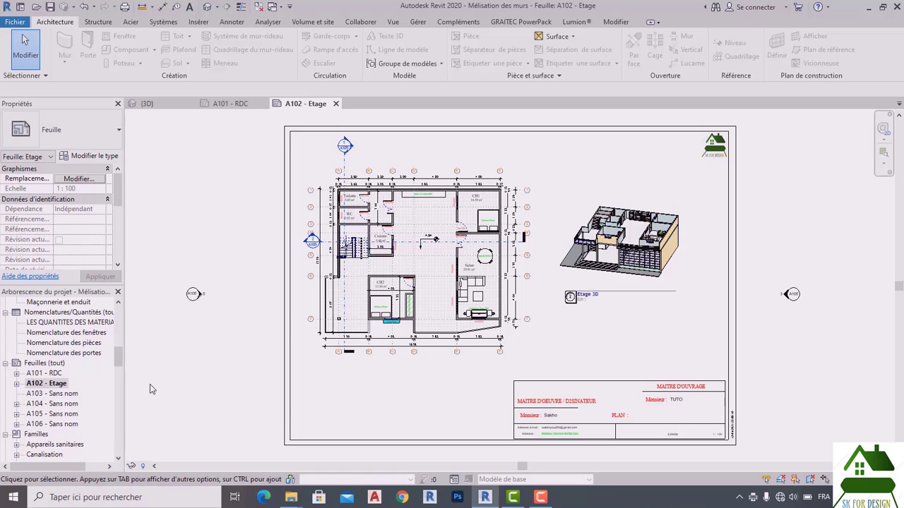
key(ctrl+p)
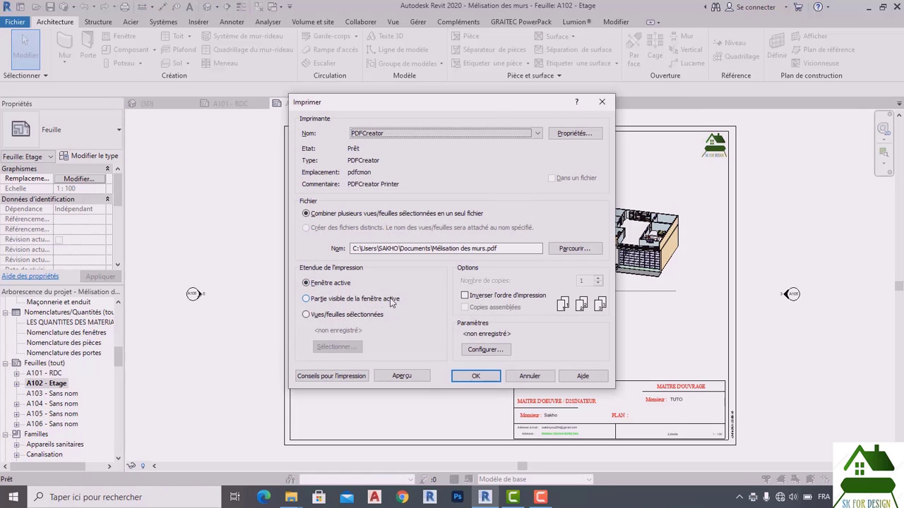
click(413, 376)
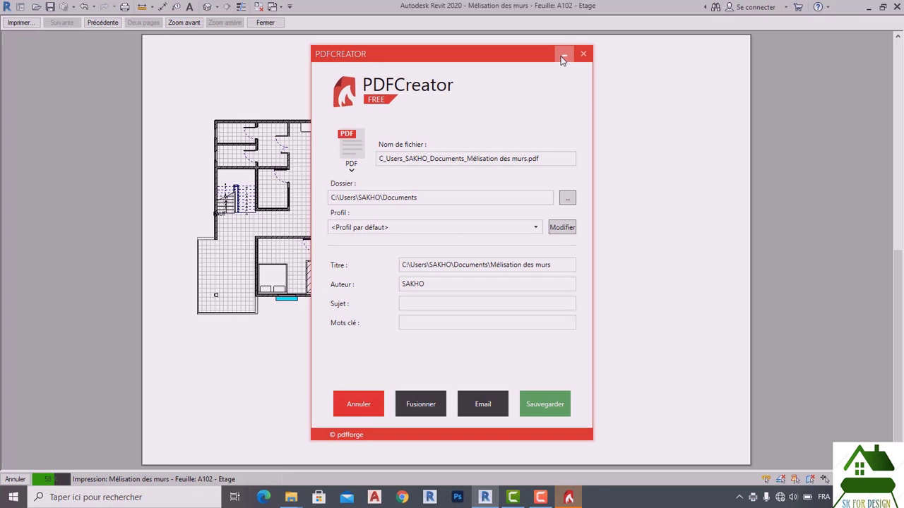
click(562, 56)
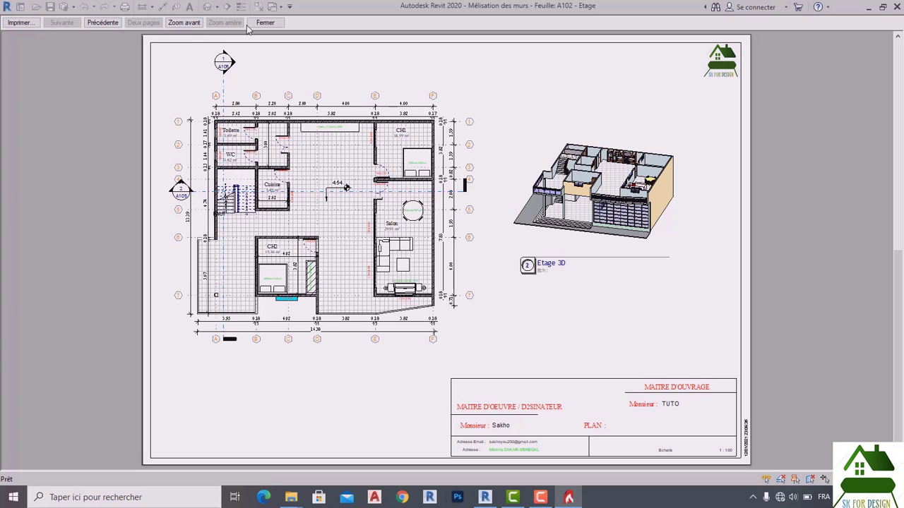
click(265, 22)
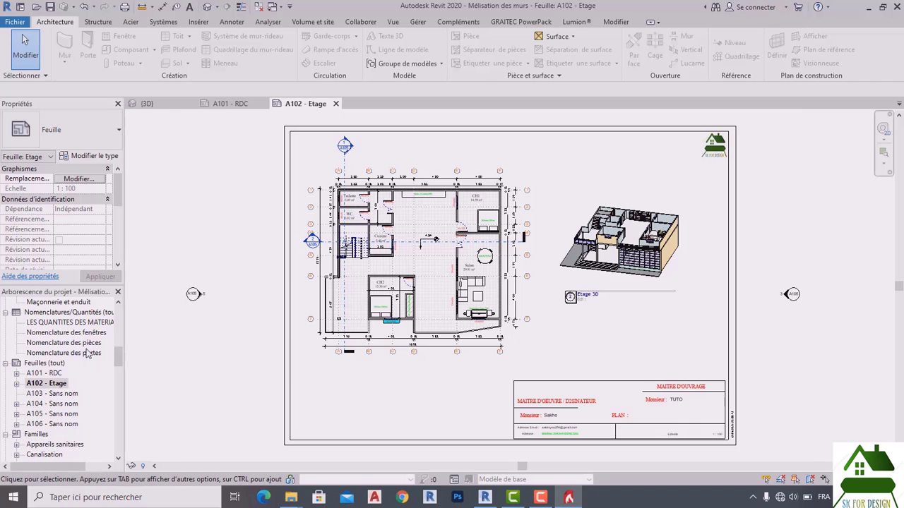
double_click(37, 395)
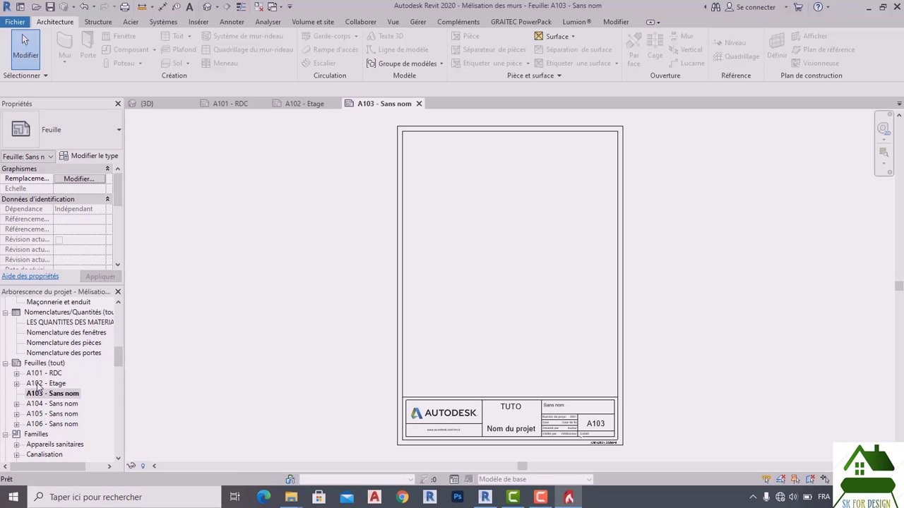
click(41, 384)
key(F2)
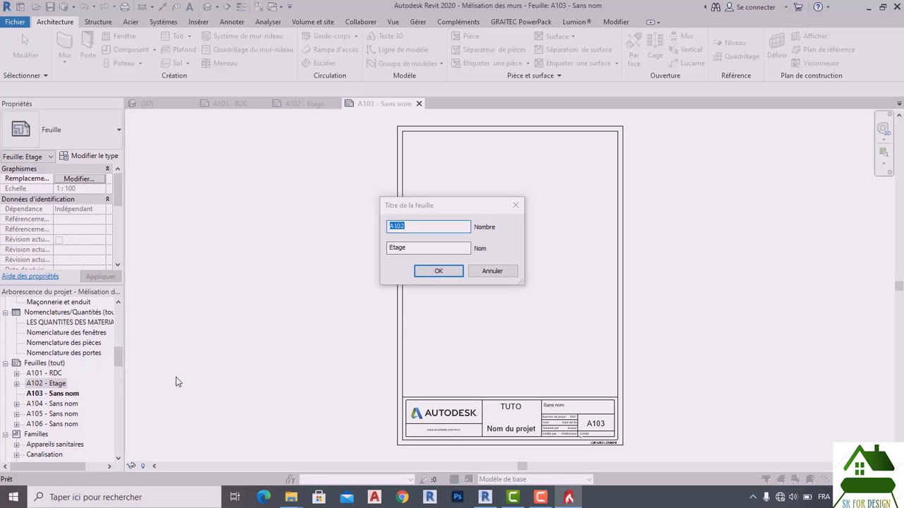
click(485, 271)
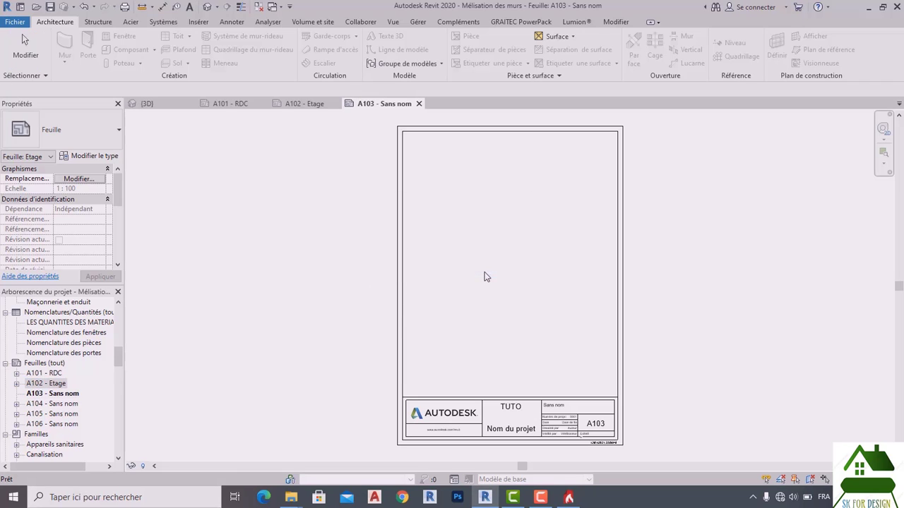
Open the Etage 1 plan and Etage 3D view placed on sheet A102, and set the 3D view's visual style to realistic
click(16, 384)
double_click(74, 394)
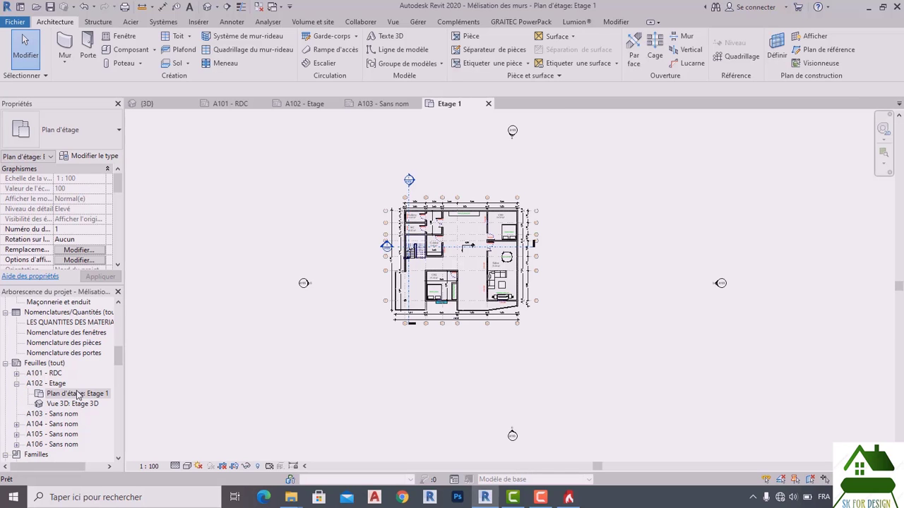
double_click(70, 403)
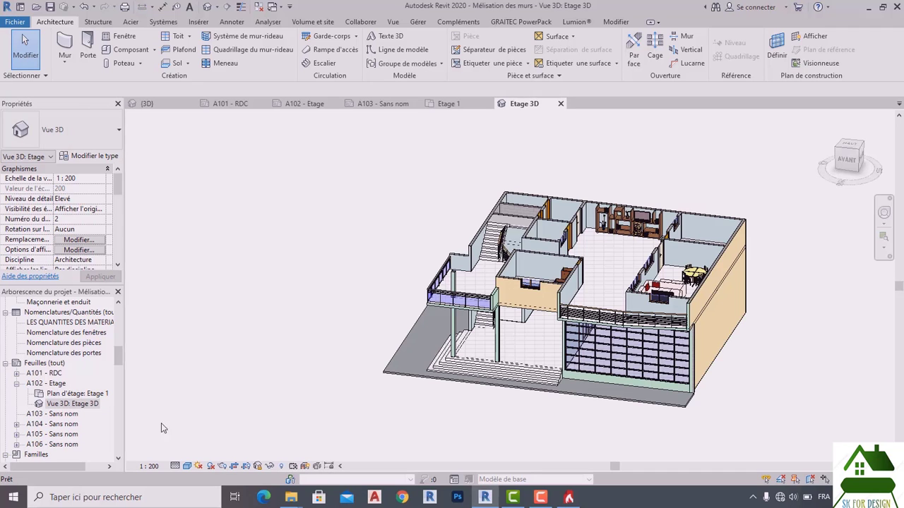
click(187, 466)
click(197, 443)
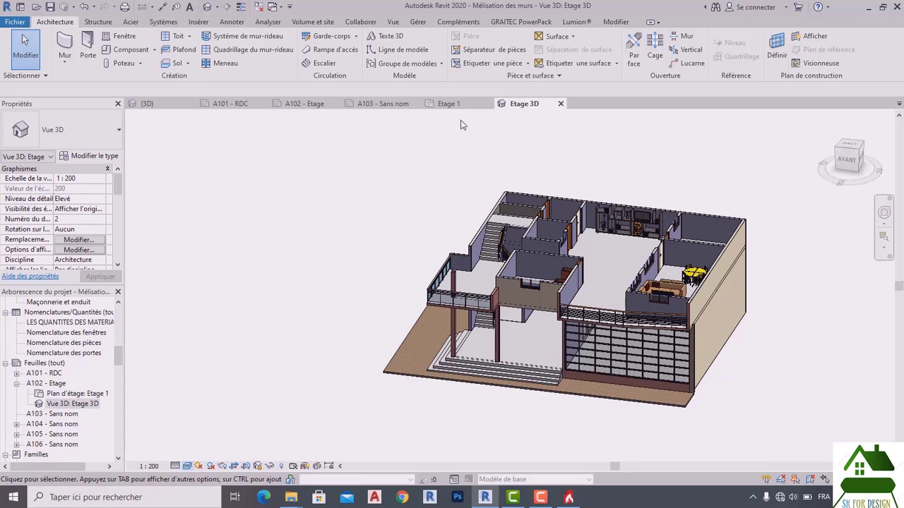
Close the empty sheet A103 - Sans nom and return to the sheet A102 - Etage
click(381, 109)
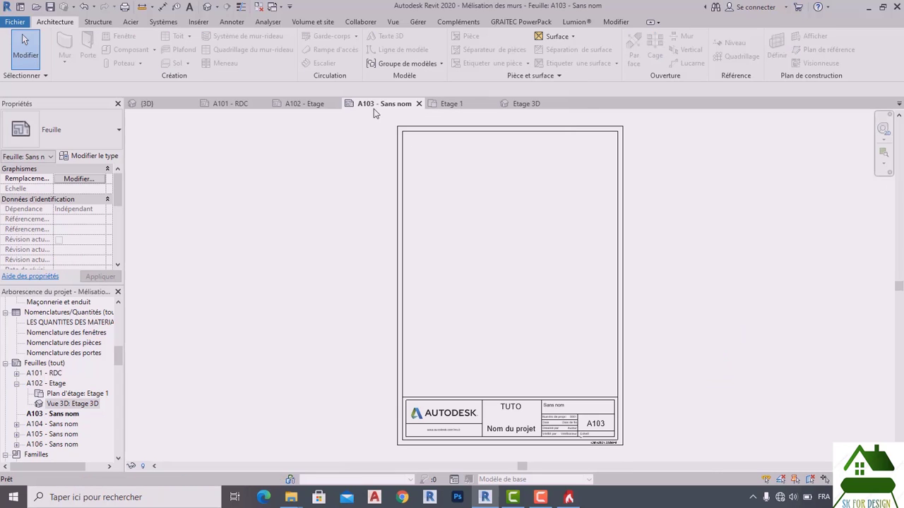
click(421, 104)
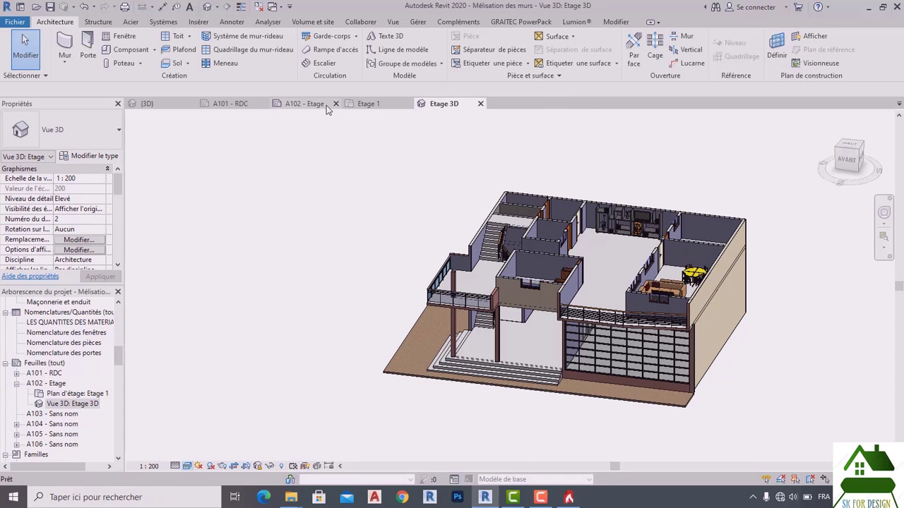
click(326, 105)
scroll(349, 352, down, 1)
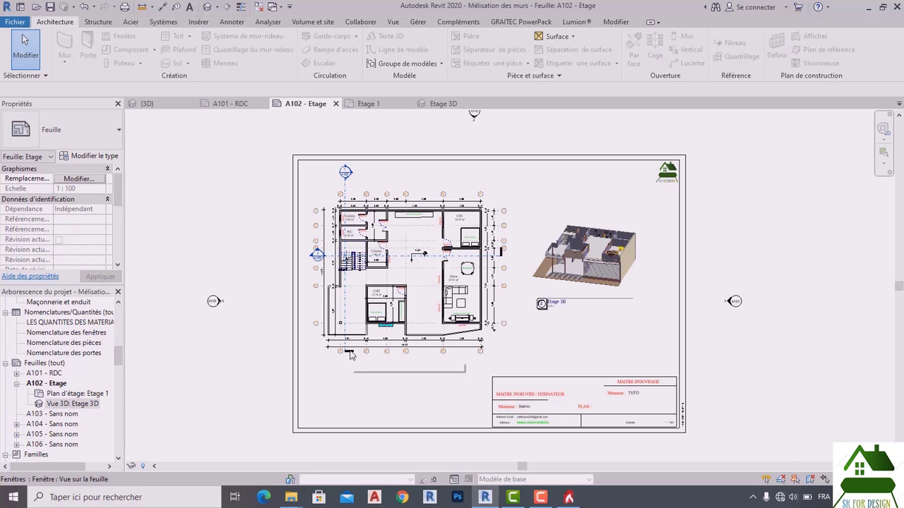
Preview the A102 - Etage sheet, then print it as the active window with PDFCreator, accepting raster printing
key(ctrl+p)
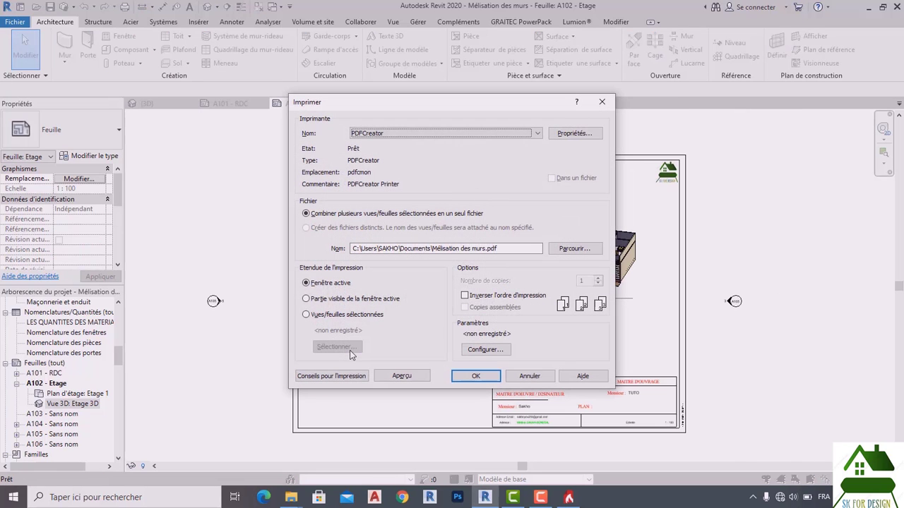
click(414, 375)
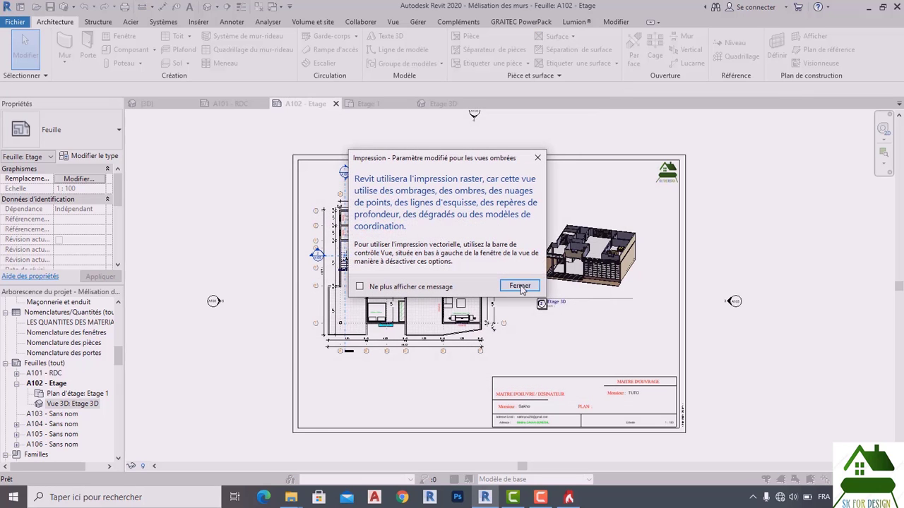
click(520, 286)
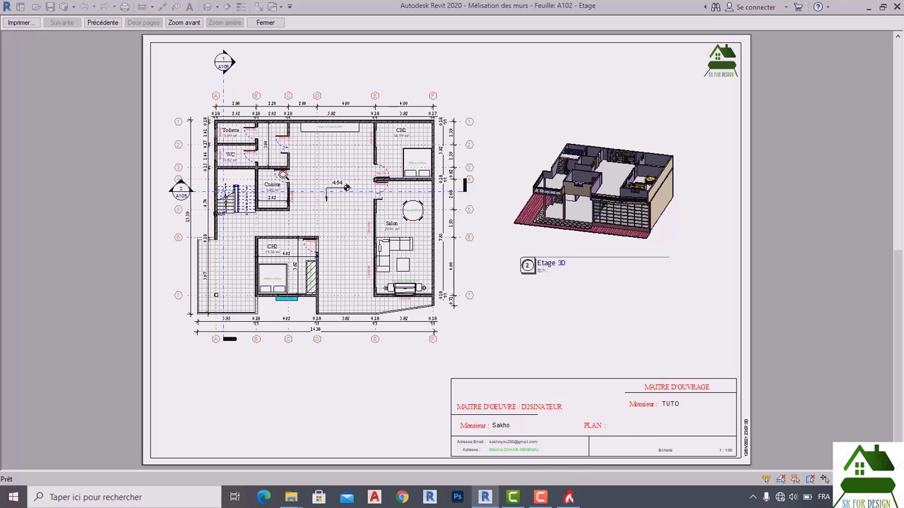
click(19, 23)
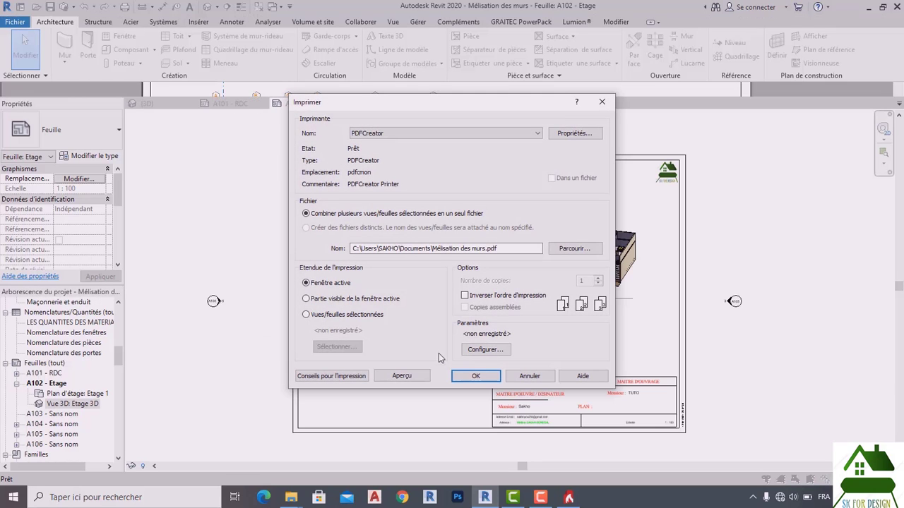
click(472, 374)
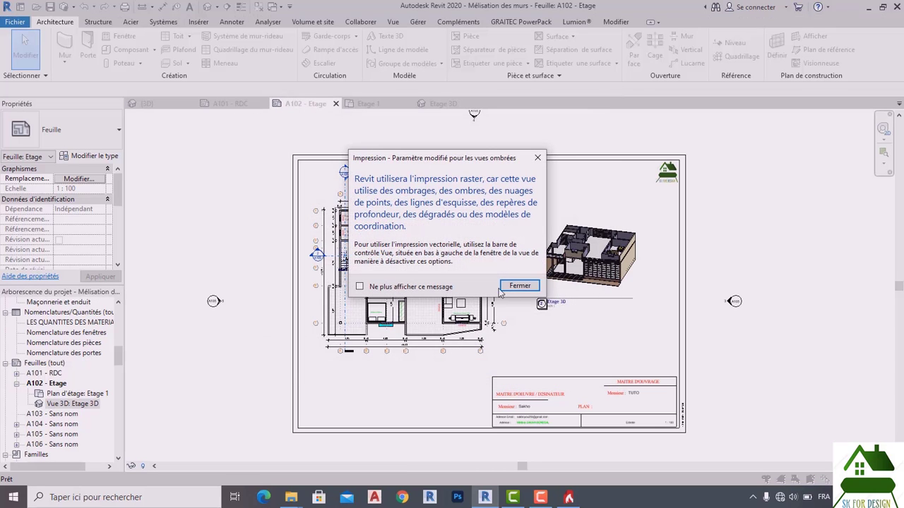
click(519, 285)
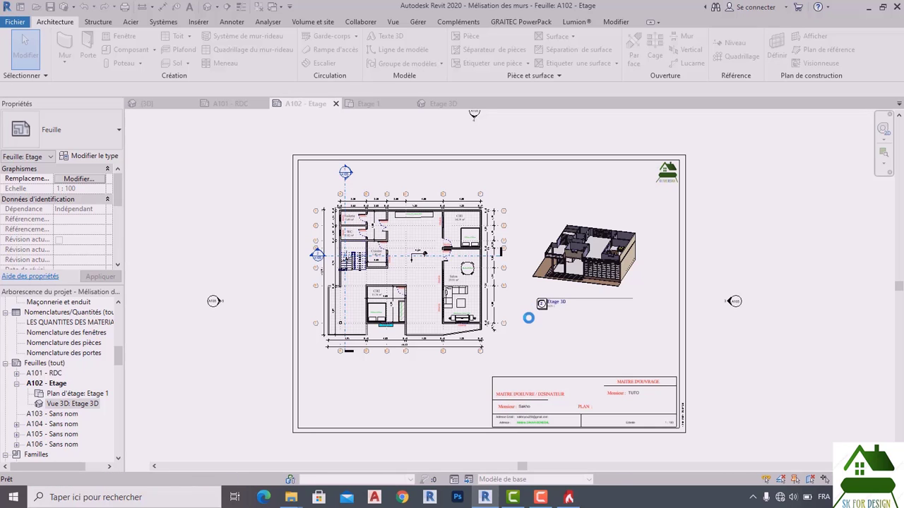
scroll(66, 411, down, 1)
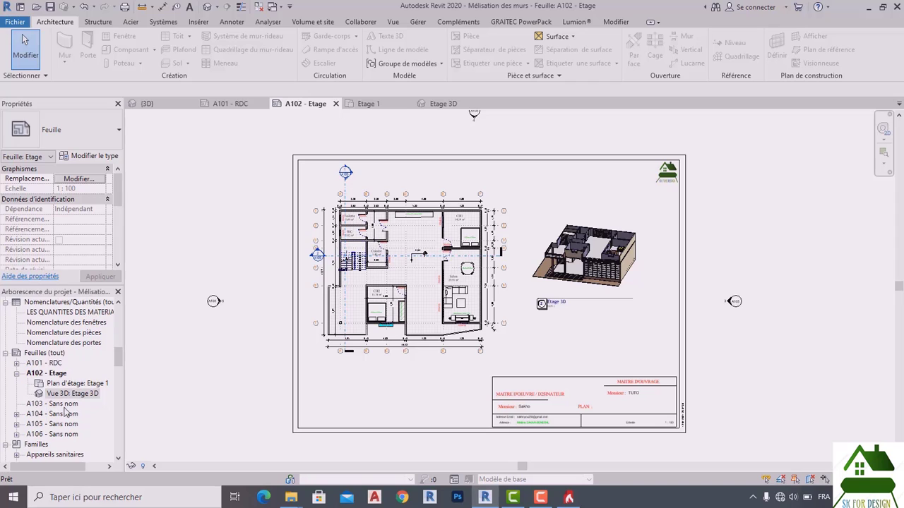
click(44, 434)
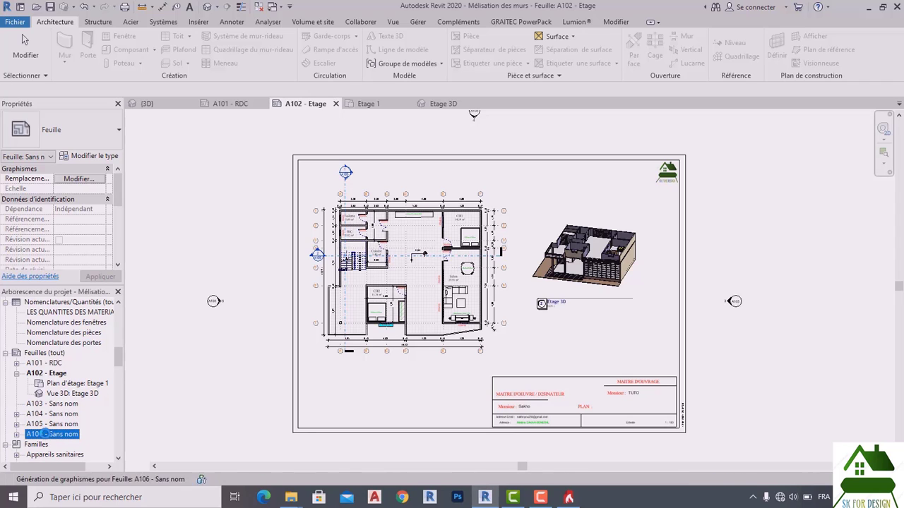
double_click(45, 434)
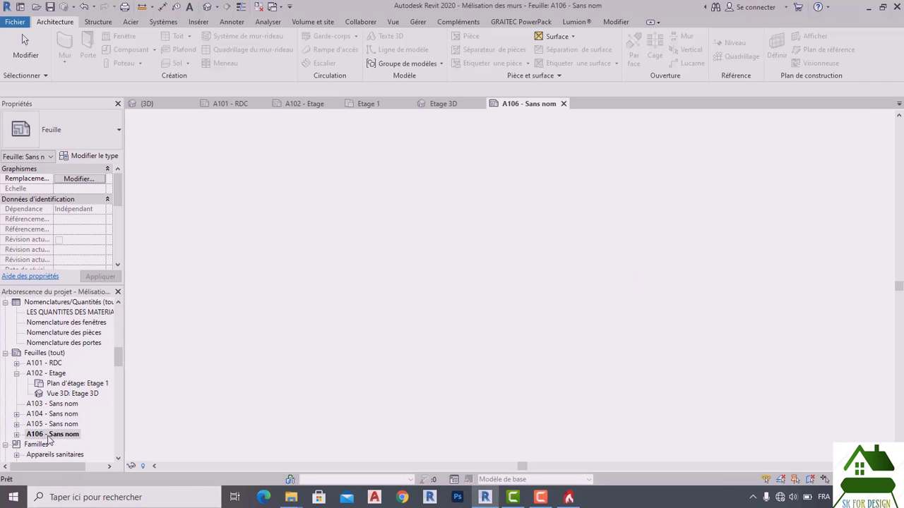
click(563, 104)
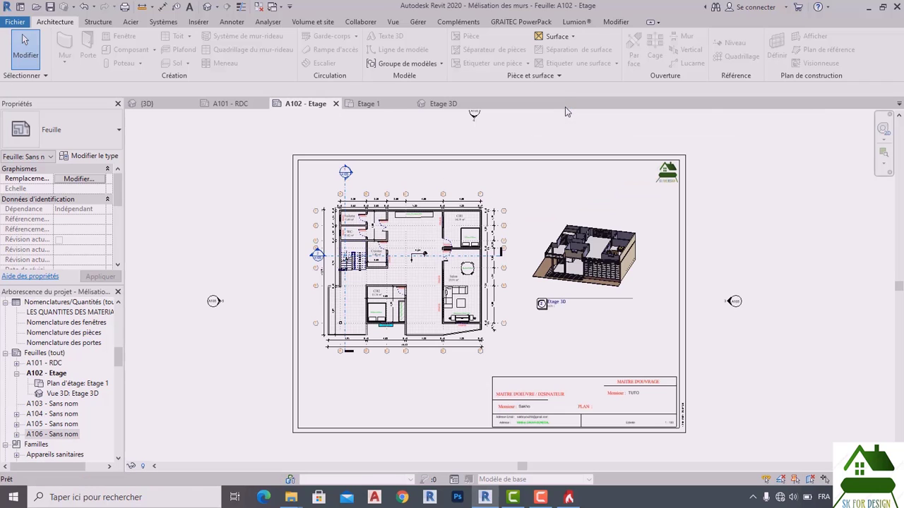
Open the schedule sheet A104 - Sans nom and call up its print settings, dismissing them without printing
click(54, 414)
double_click(60, 412)
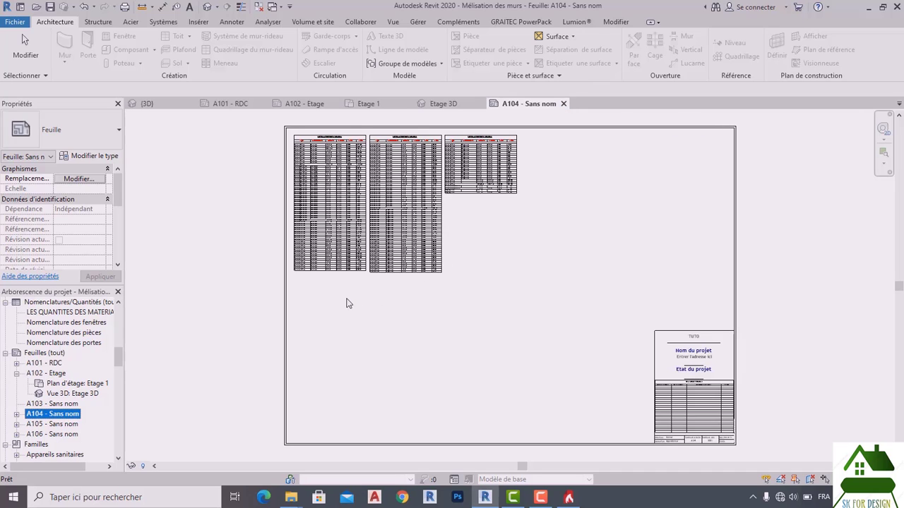
key(ctrl+p)
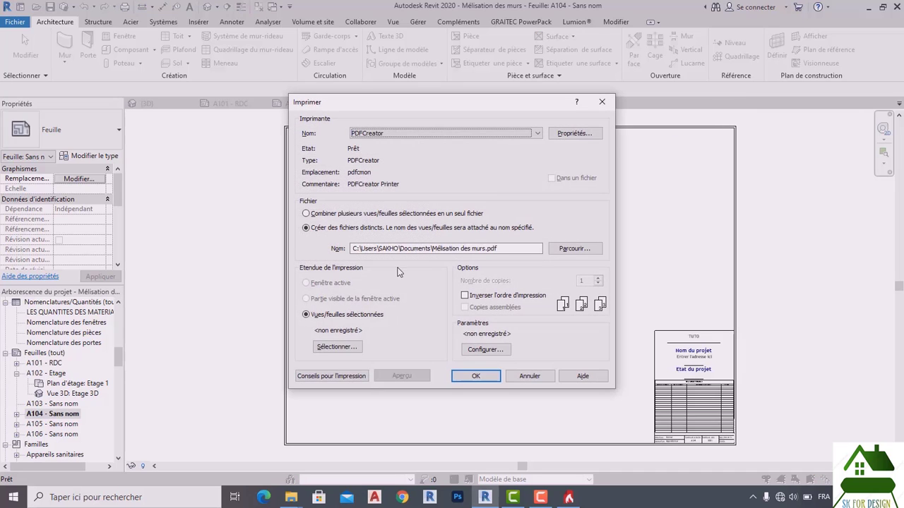
click(603, 104)
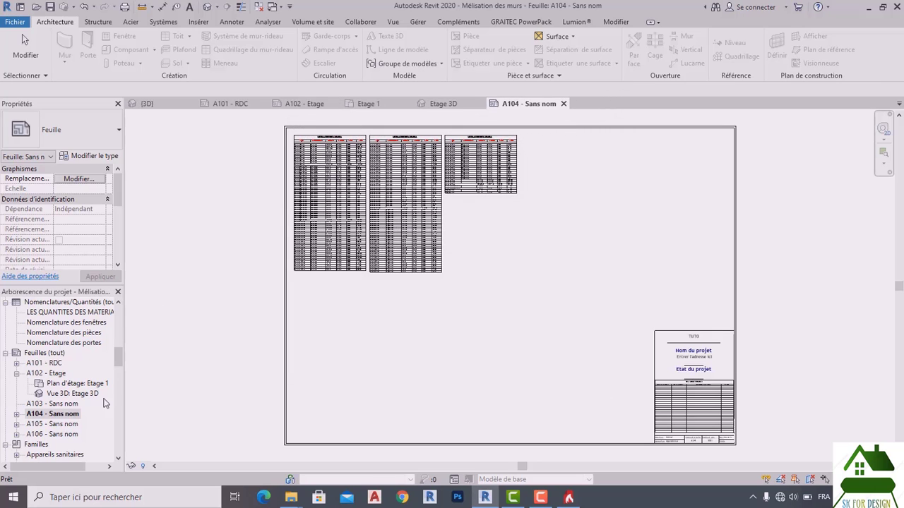
Open the sheet A105 - Sans nom and move the elevation view overlapping the title block down beside it, clear of its border
click(46, 425)
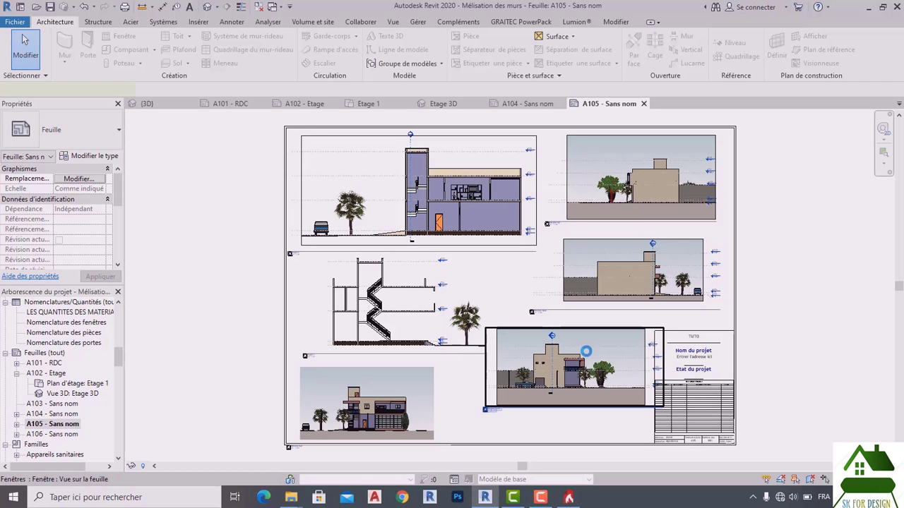
click(588, 357)
drag(523, 398, 555, 369)
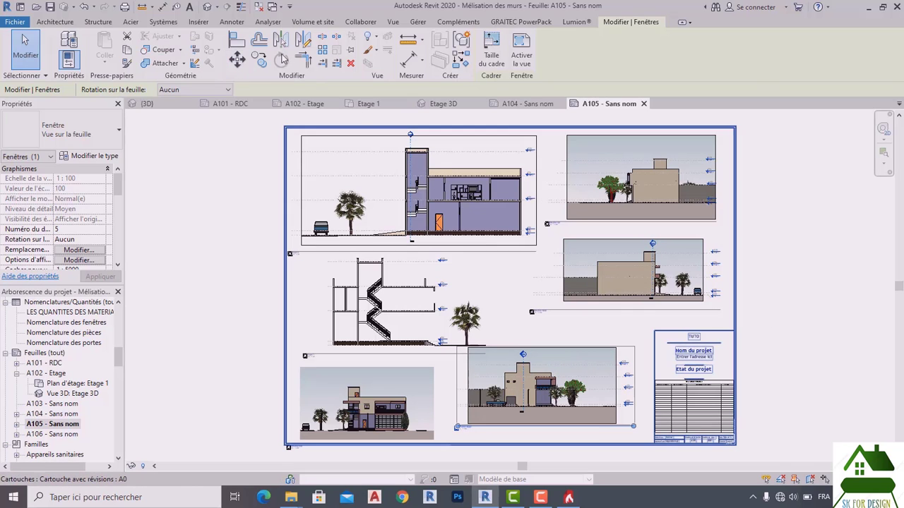
click(236, 60)
click(644, 364)
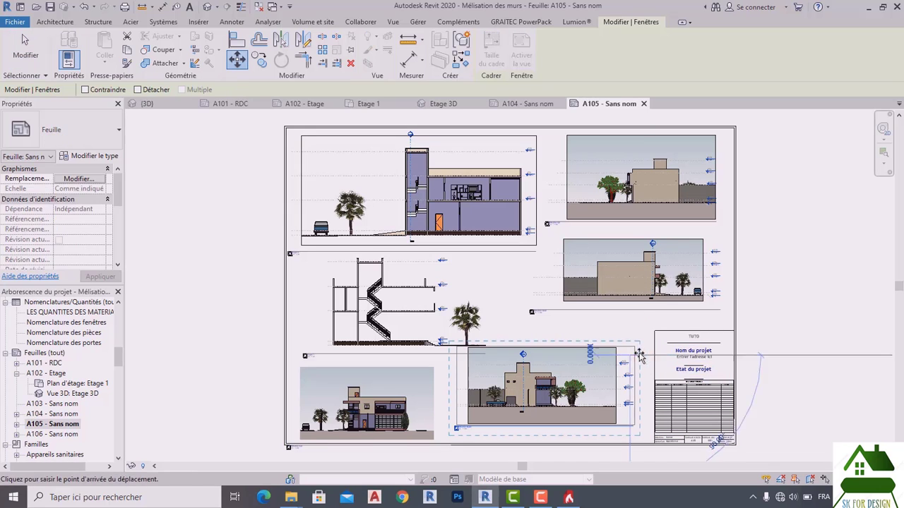
click(642, 352)
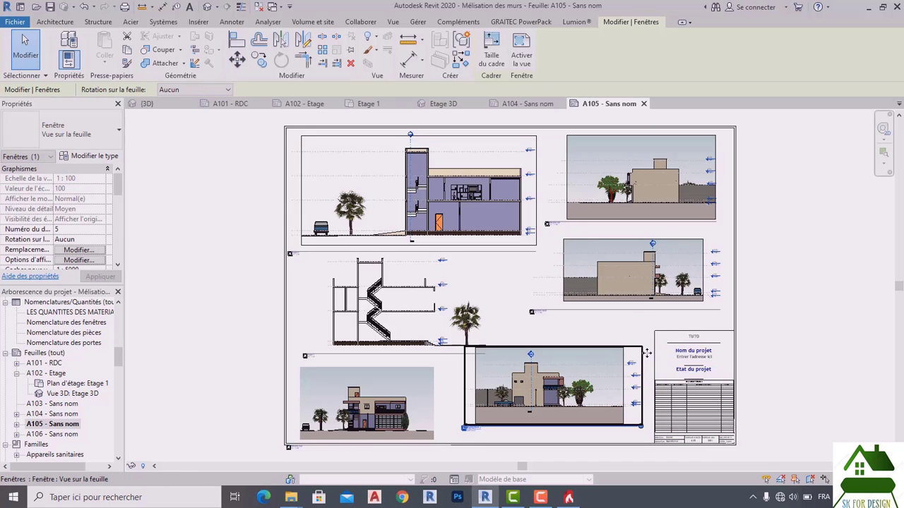
Move the staircase section view on sheet A105 slightly left, towards the sheet's edge, and deselect it
click(418, 328)
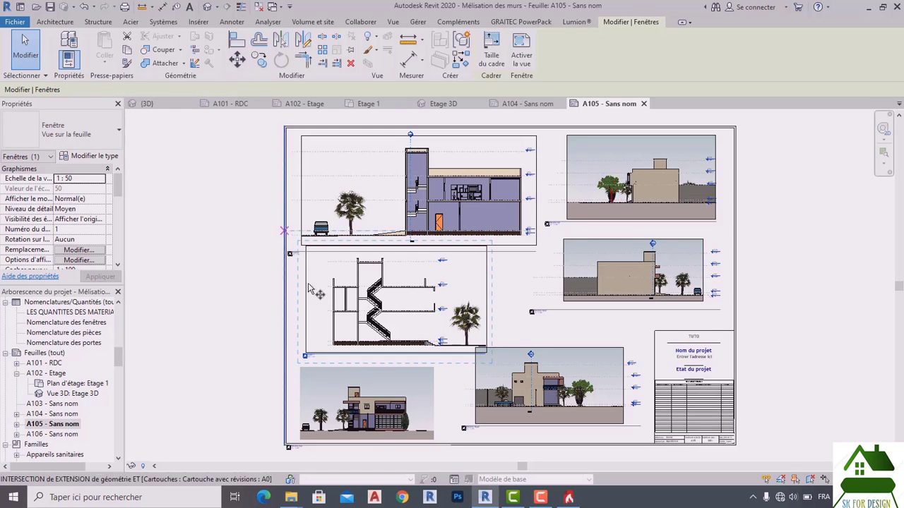
click(236, 60)
click(298, 311)
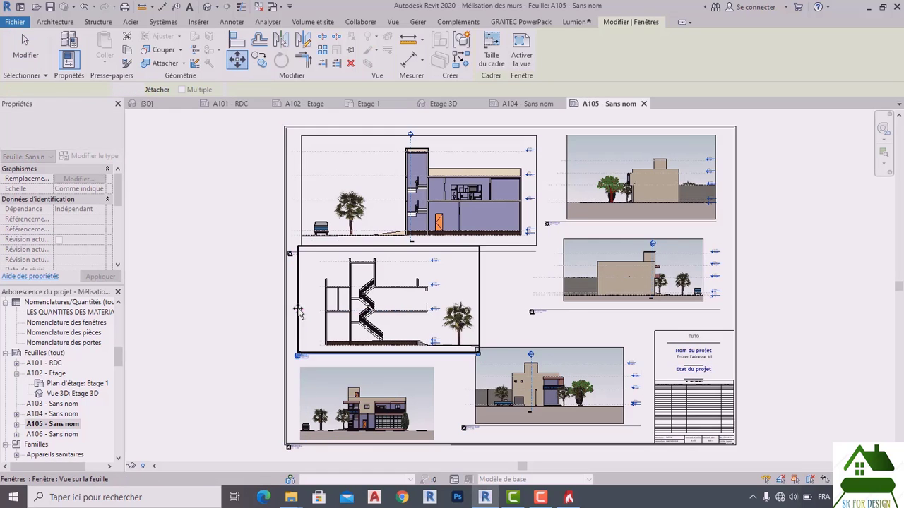
click(519, 305)
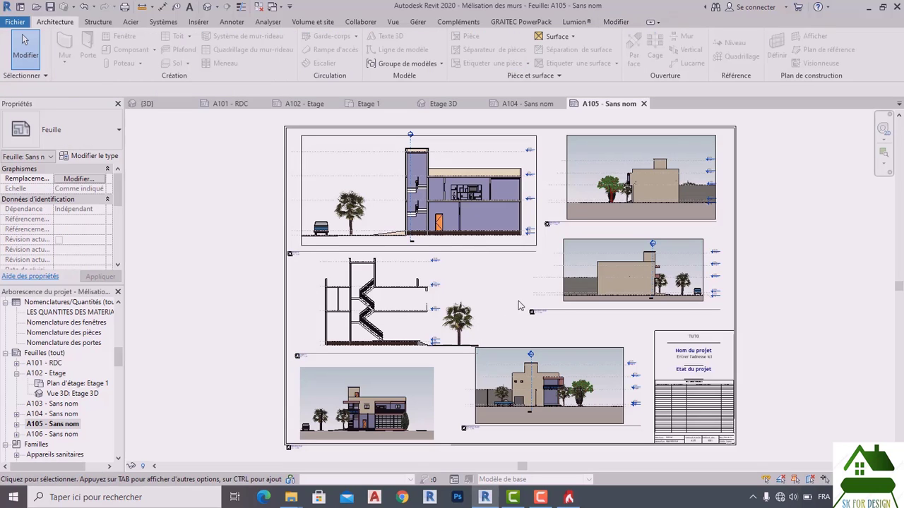
Set the print range of sheet A105 to Fenêtre active, check its preview, and print it with PDFCreator, accepting raster printing
key(ctrl+p)
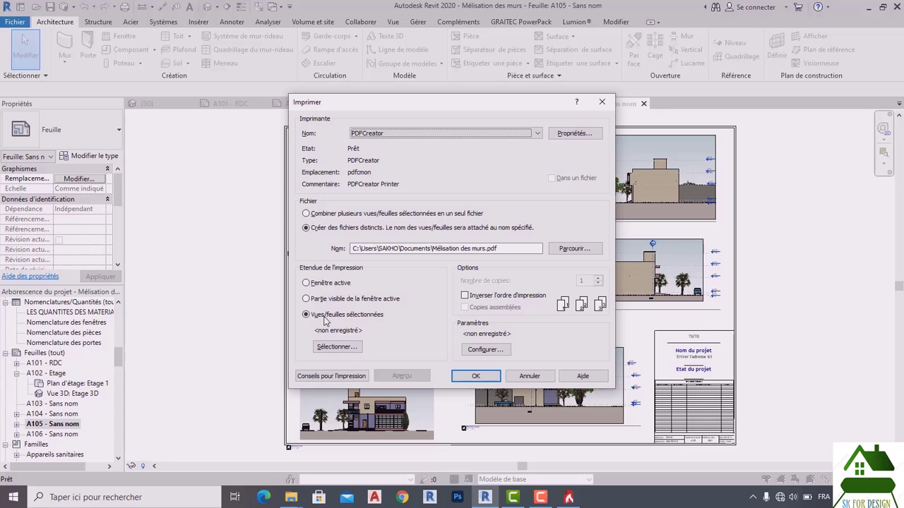
click(306, 283)
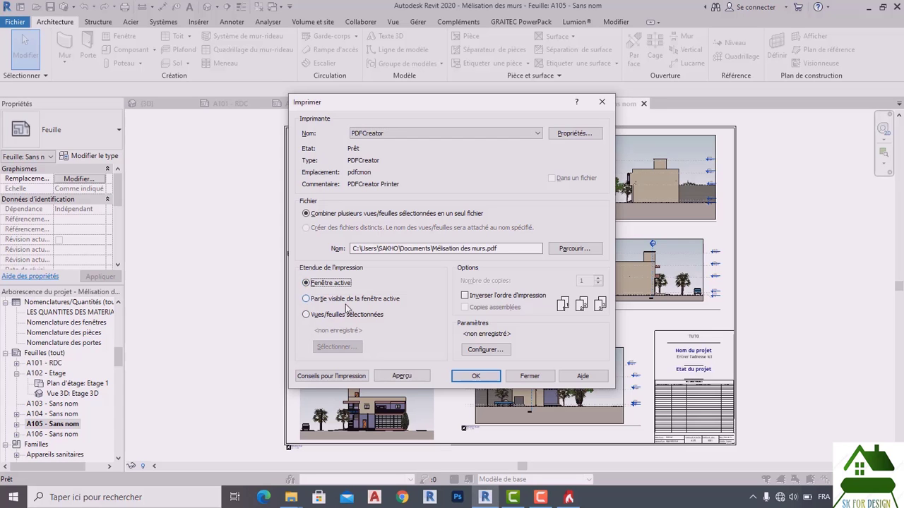
click(402, 376)
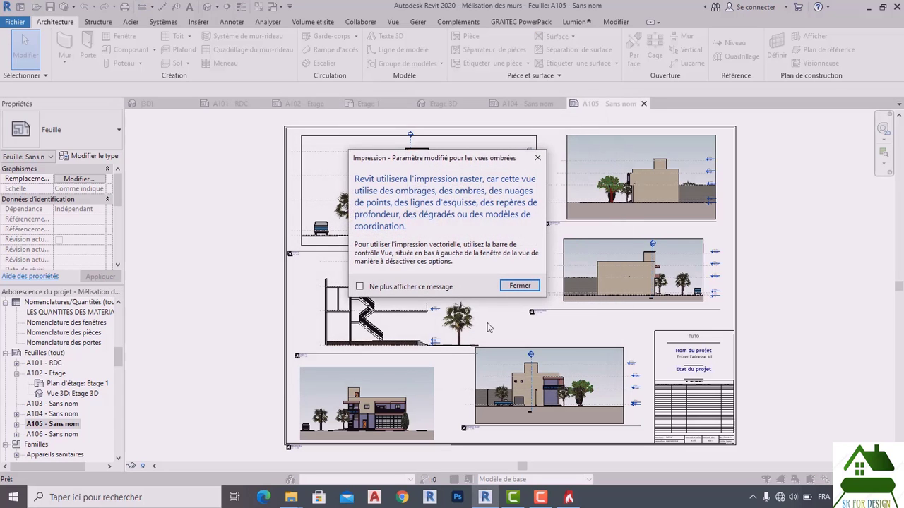
click(520, 286)
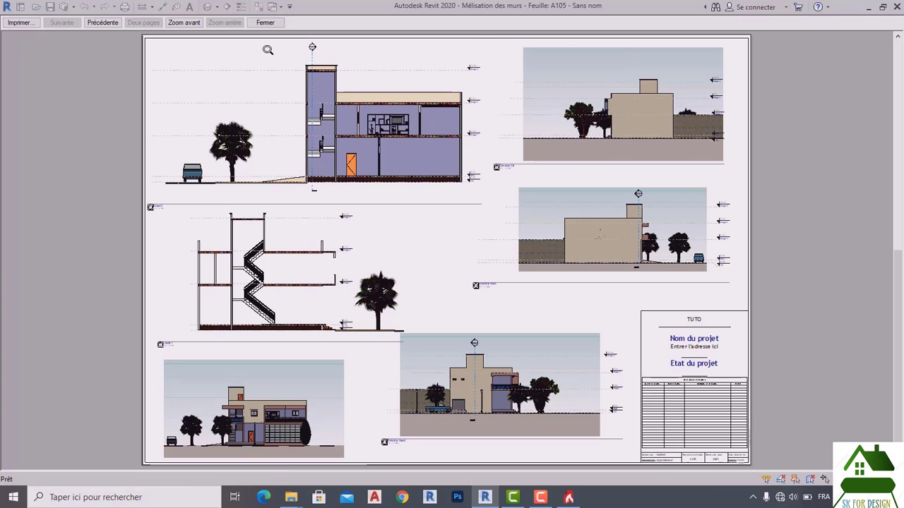
click(20, 22)
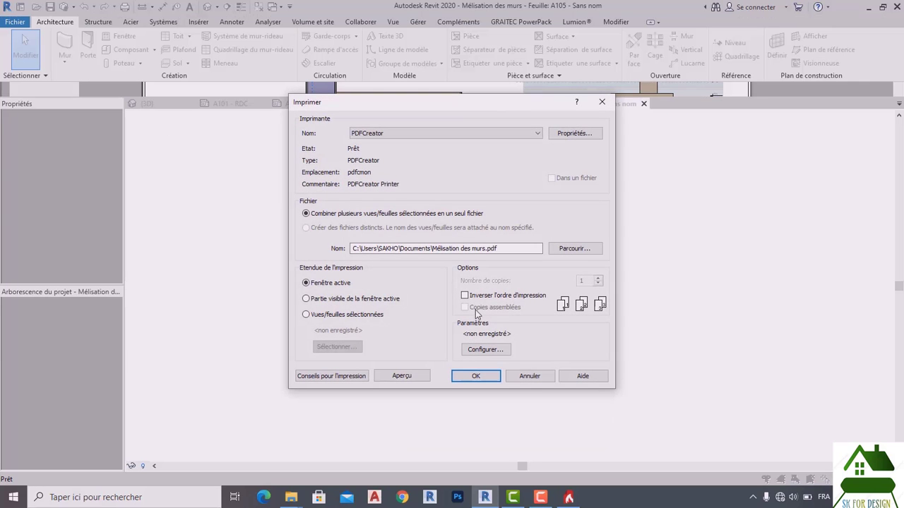
click(484, 377)
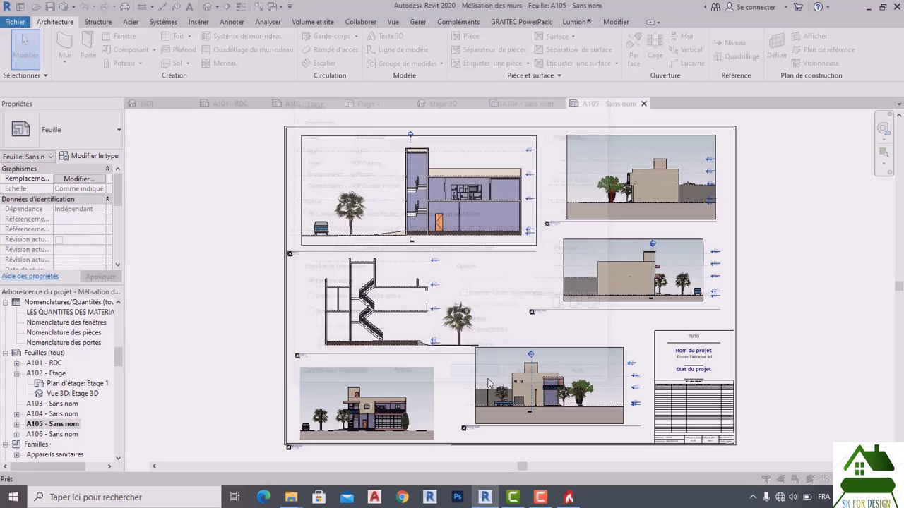
click(512, 286)
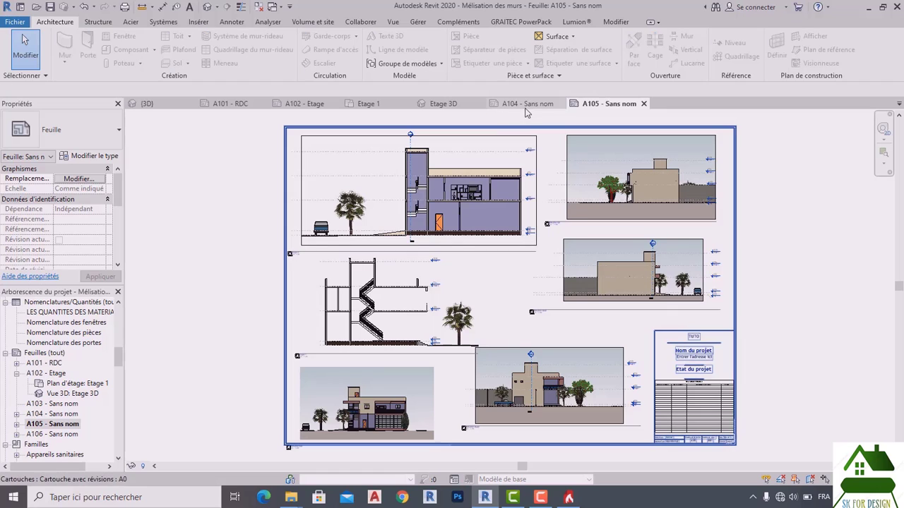
Check the print preview of sheet A104 - Sans nom, close it, and examine the material quantities schedule on the sheet
click(524, 105)
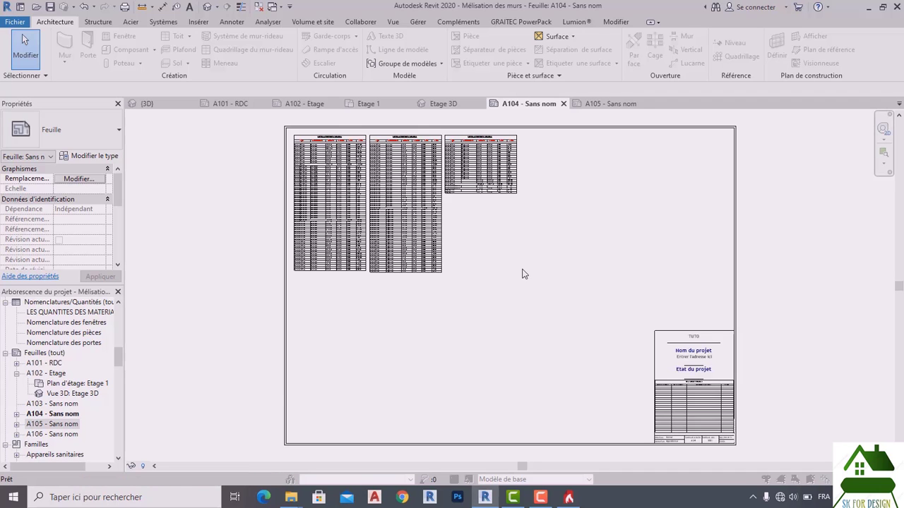
key(ctrl+p)
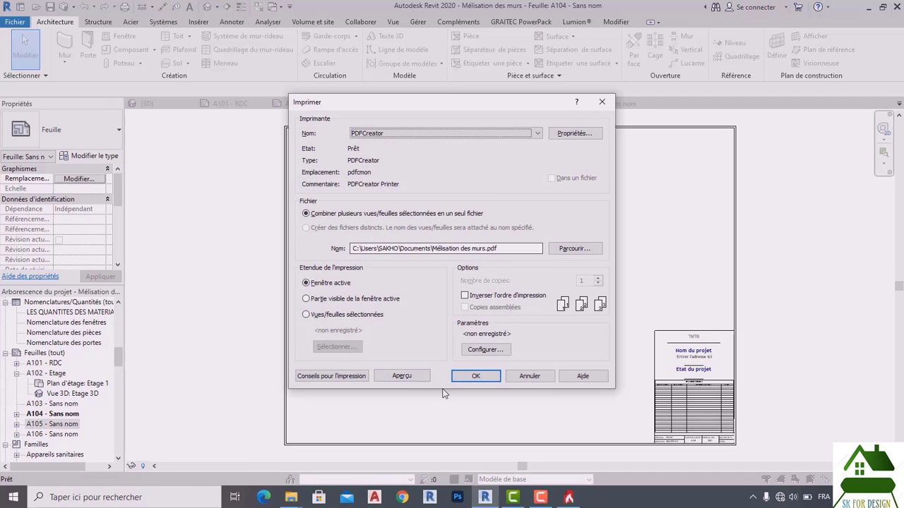
click(416, 381)
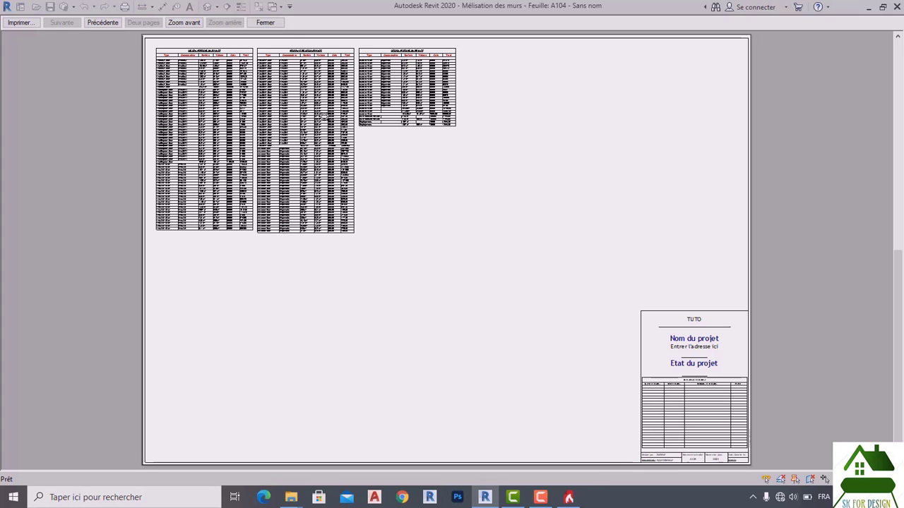
click(265, 23)
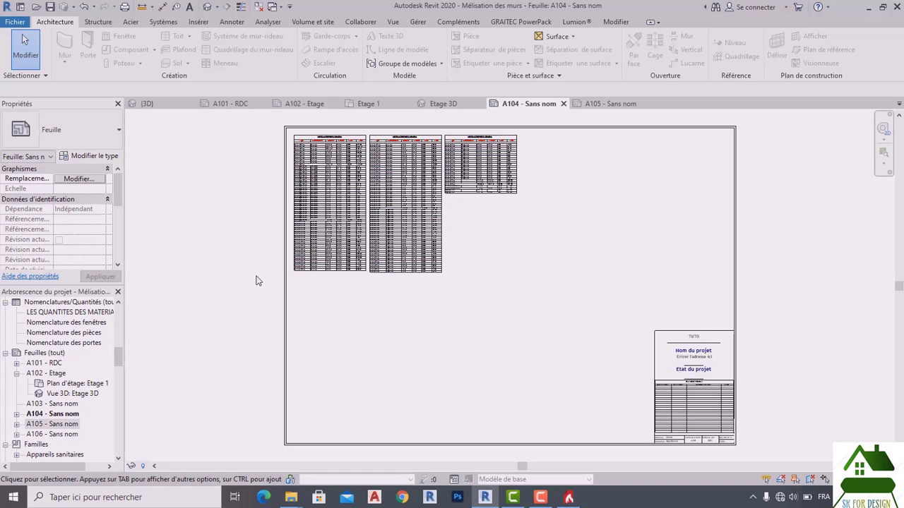
scroll(346, 229, up, 5)
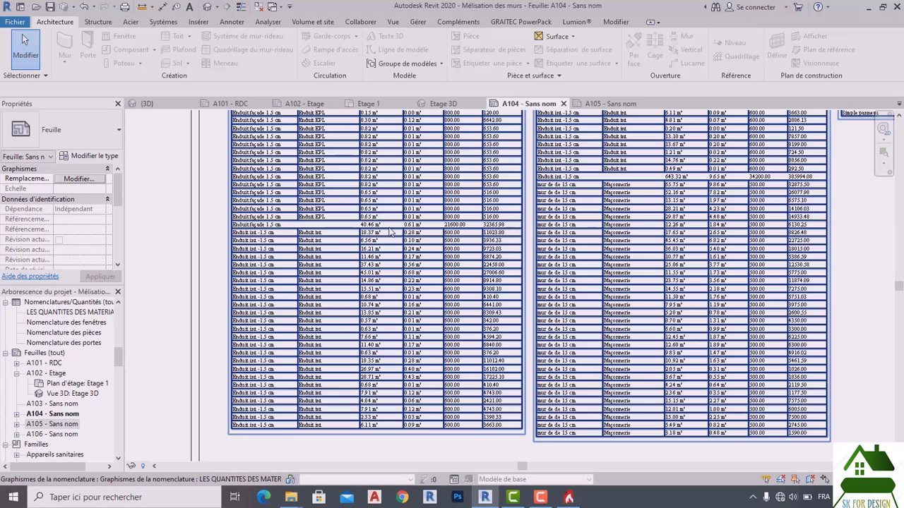
Check the print preview of sheet A104 - Sans nom and print the active window with PDFCreator
scroll(390, 225, down, 4)
scroll(267, 241, down, 2)
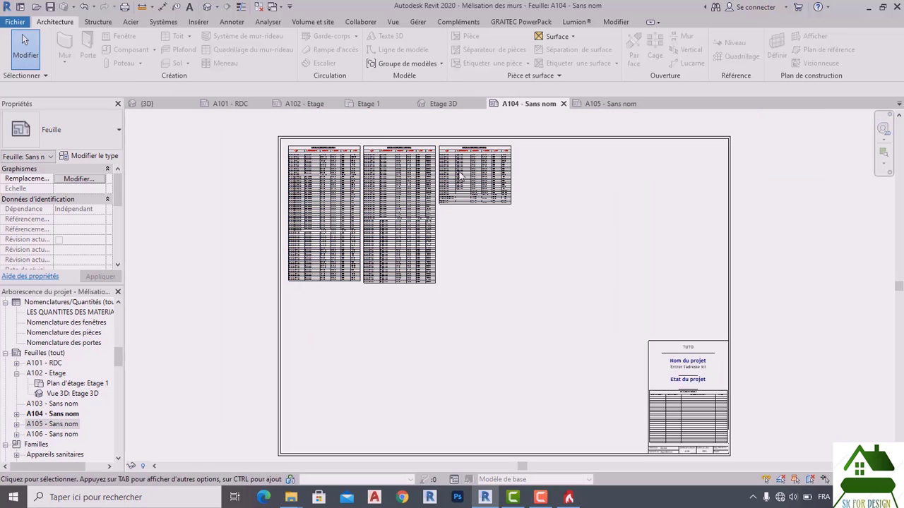
scroll(398, 264, down, 1)
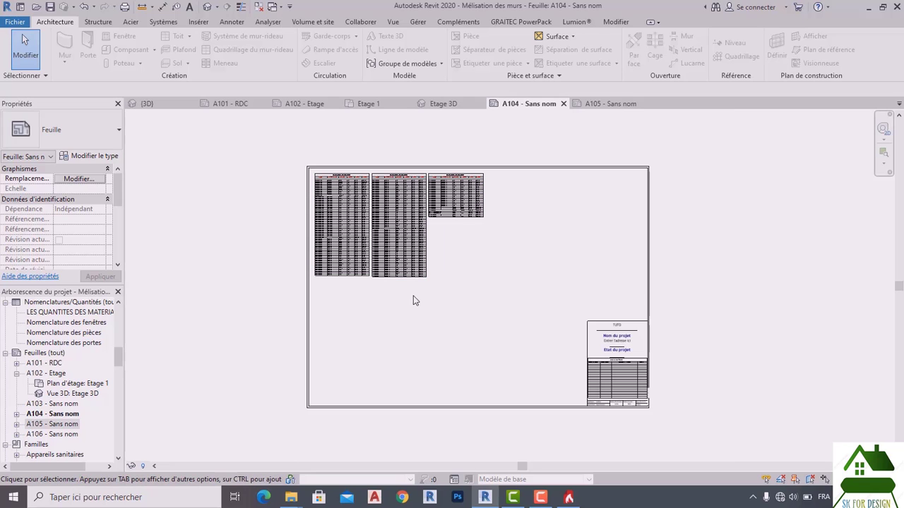
key(ctrl+p)
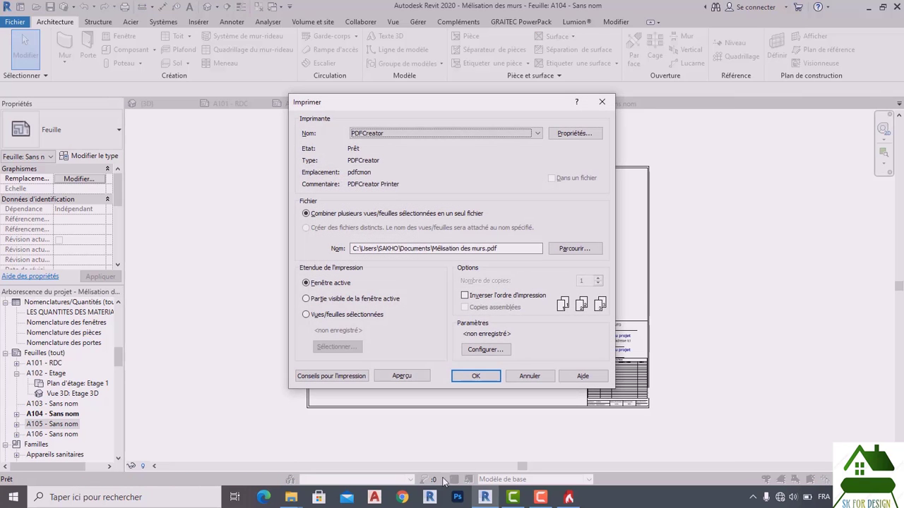
click(401, 375)
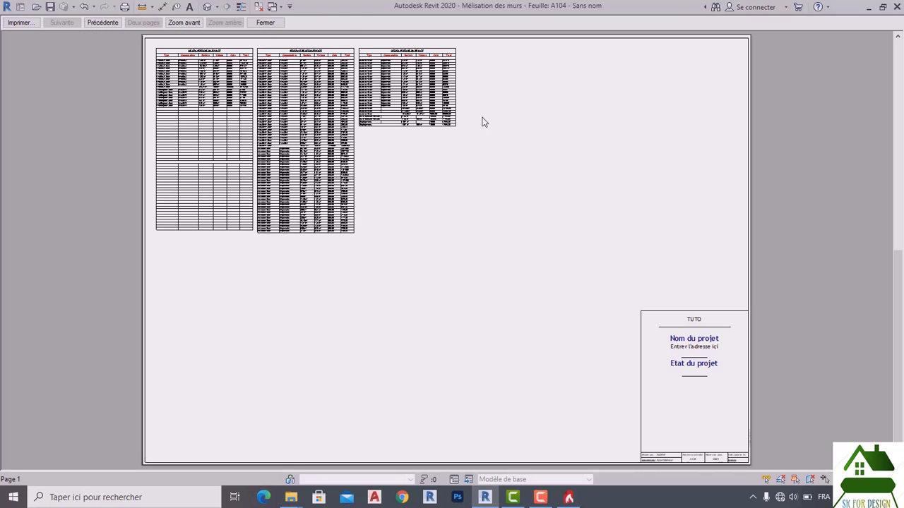
click(27, 24)
click(474, 378)
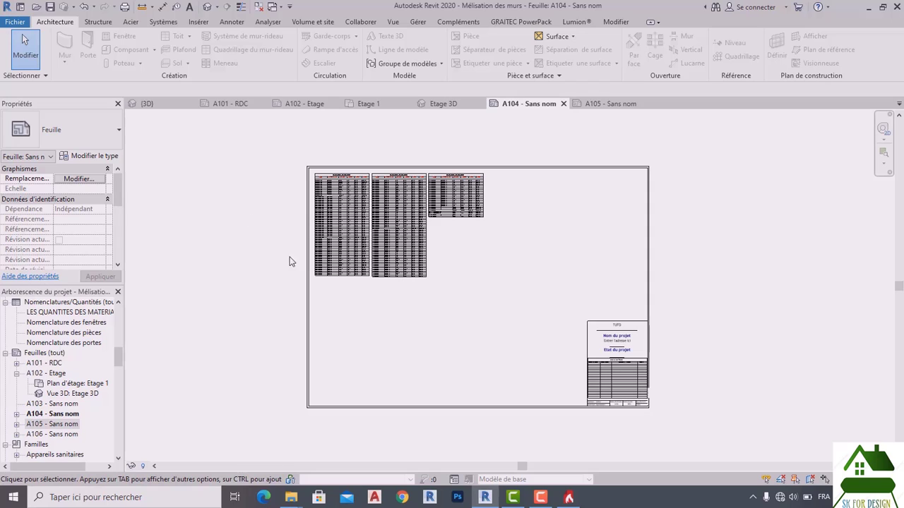
Check the view placed on sheet A106, then create a new sheet with the Métrique A3 title block
scroll(53, 413, down, 1)
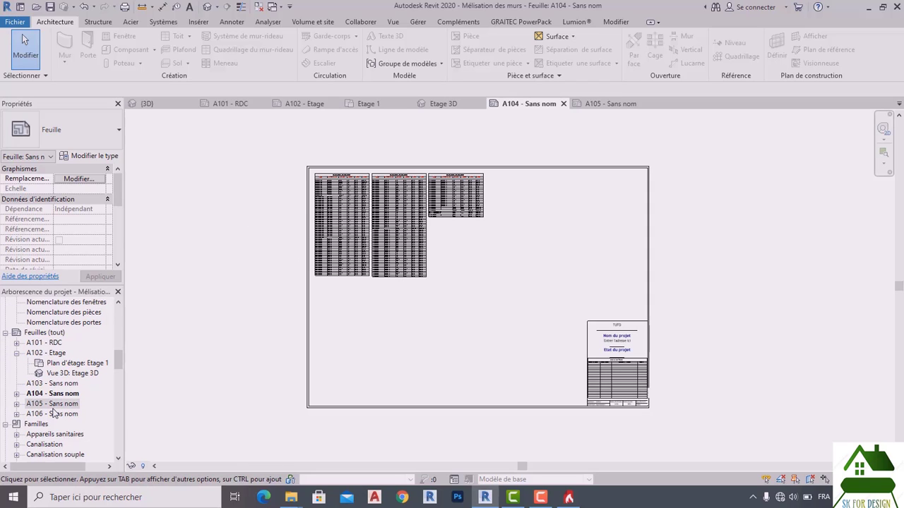
click(16, 414)
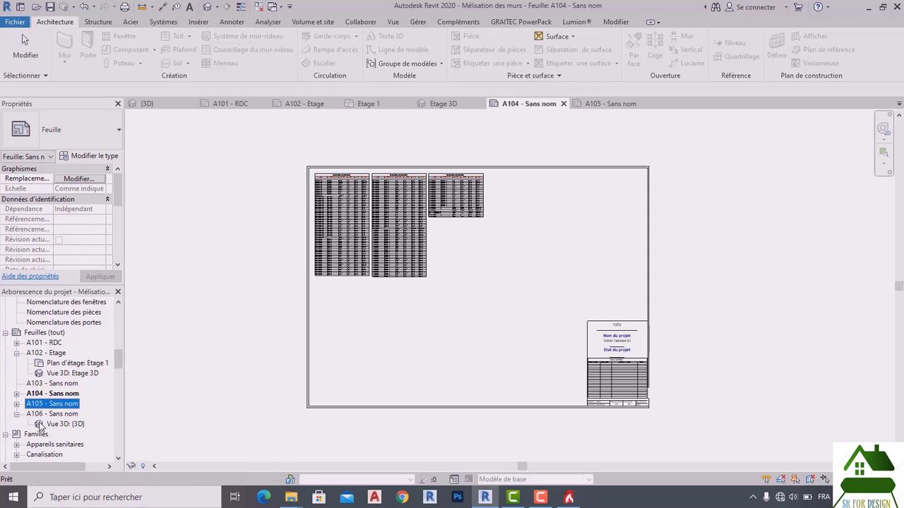
click(50, 424)
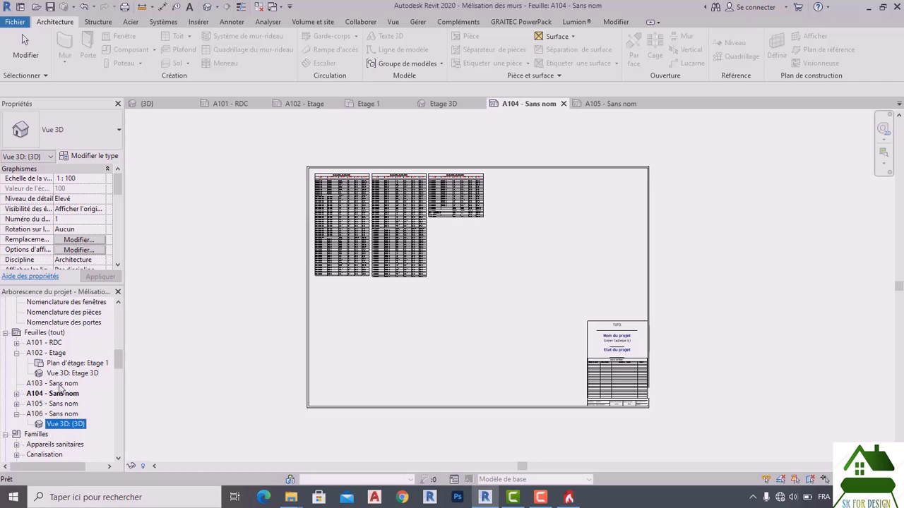
click(45, 333)
right_click(46, 333)
click(81, 340)
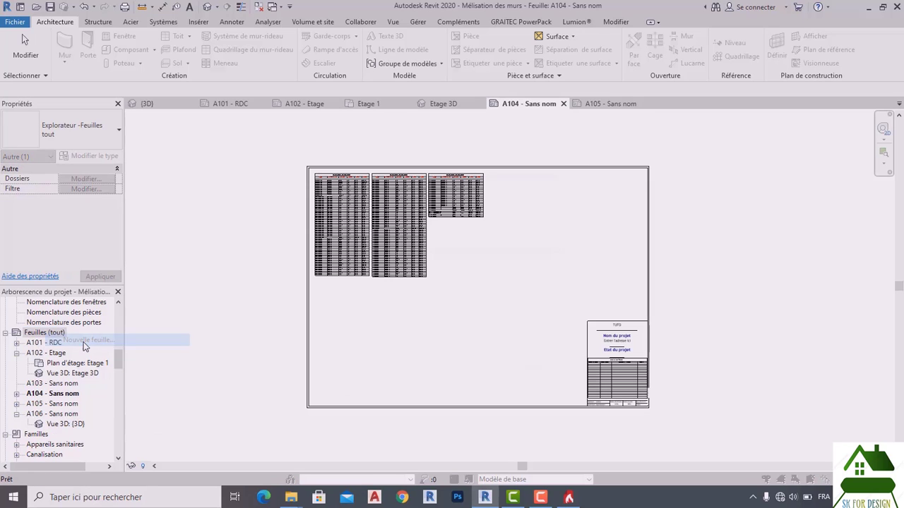
click(368, 161)
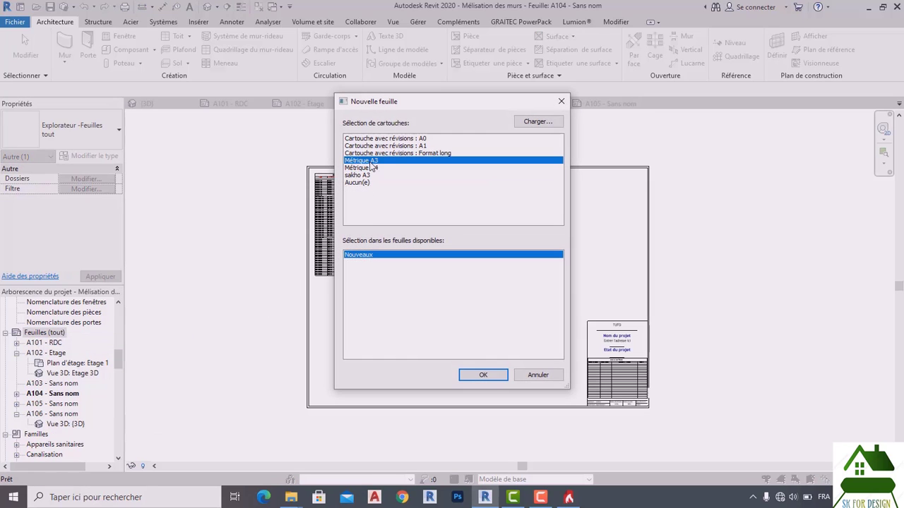
click(477, 376)
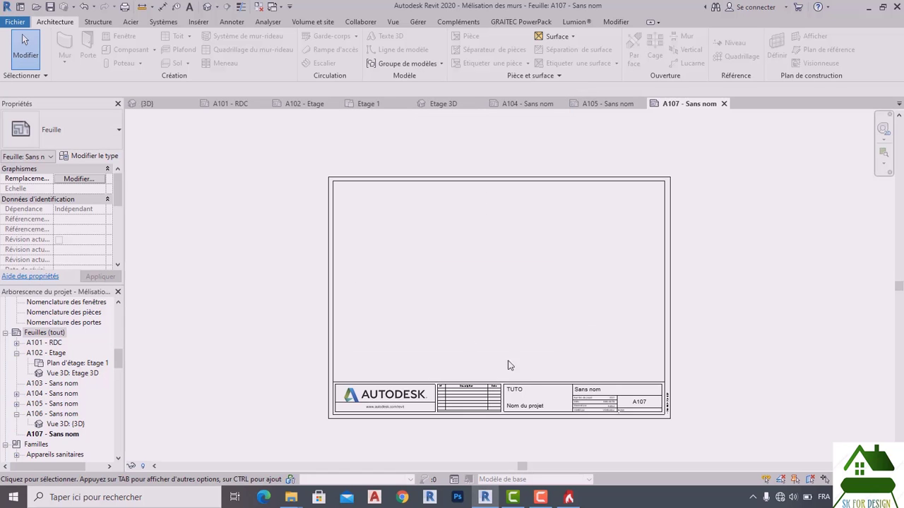
Change the title block of sheet A107 to the sakho A3 type and deselect it
scroll(576, 411, up, 1)
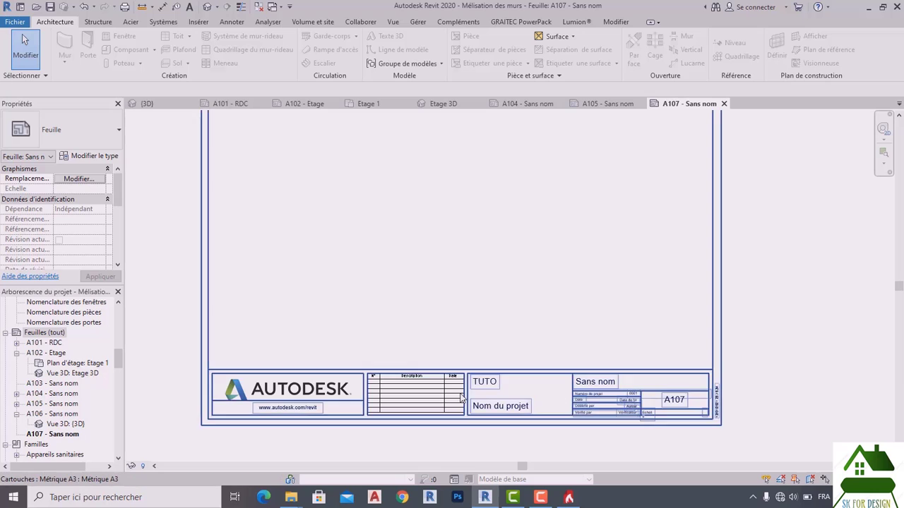
scroll(462, 394, down, 2)
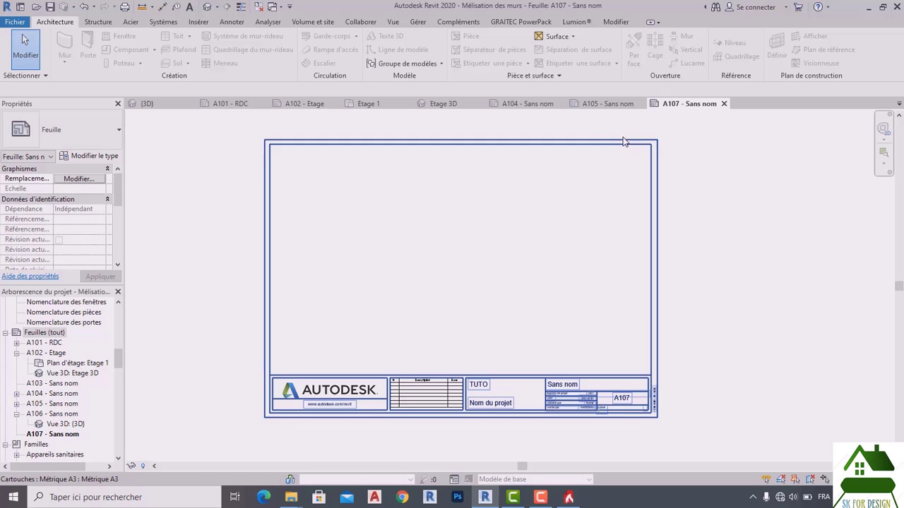
click(655, 143)
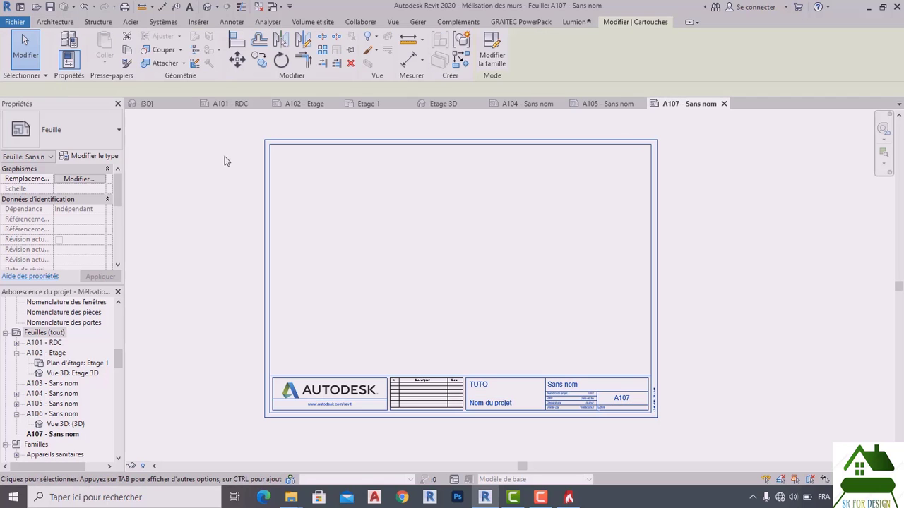
click(117, 131)
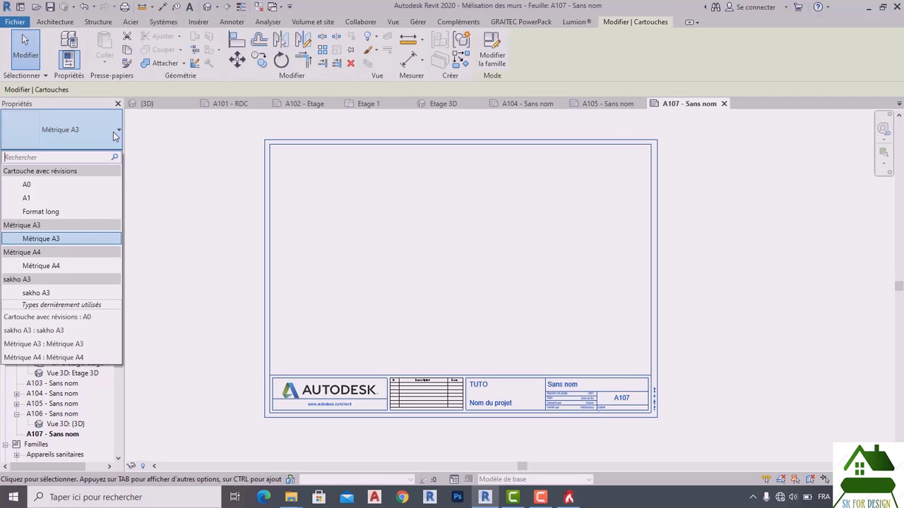
click(64, 294)
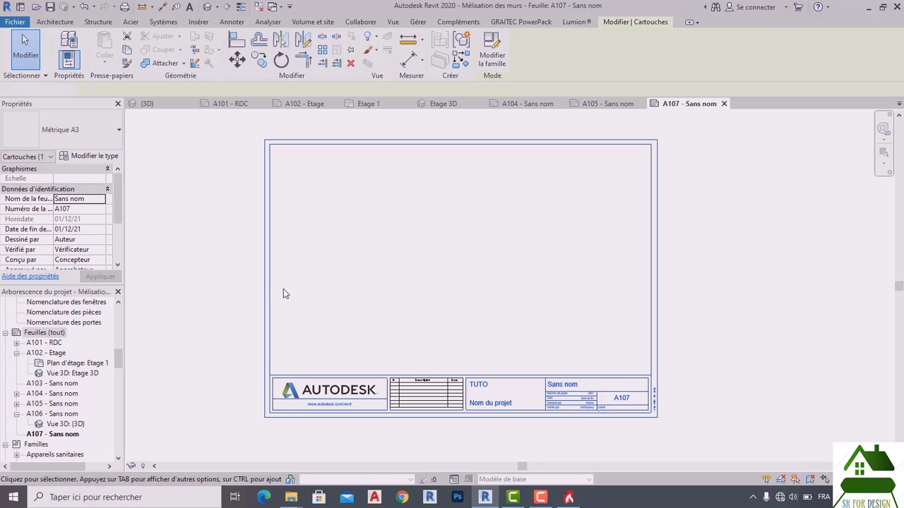
click(670, 291)
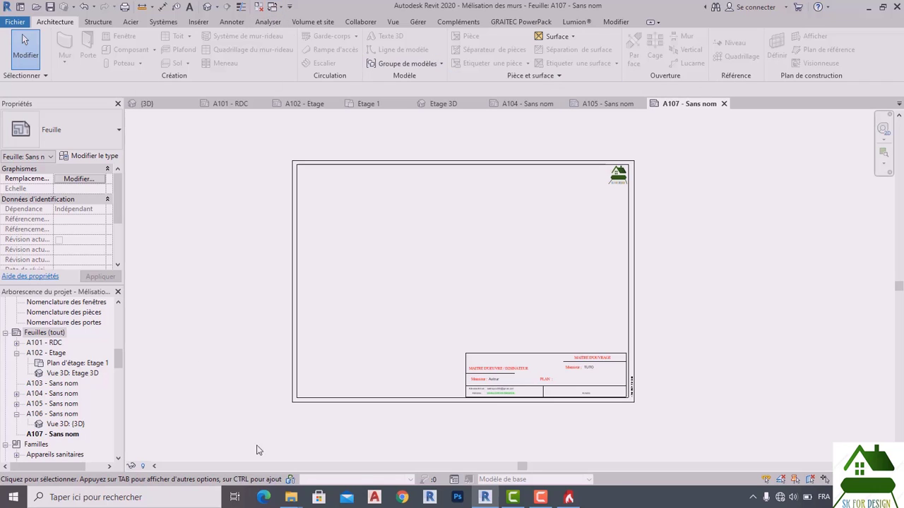
Switch to File Explorer and look for the rendered image in the Pictures folder, then in the Documents folder
mouse_move(295, 498)
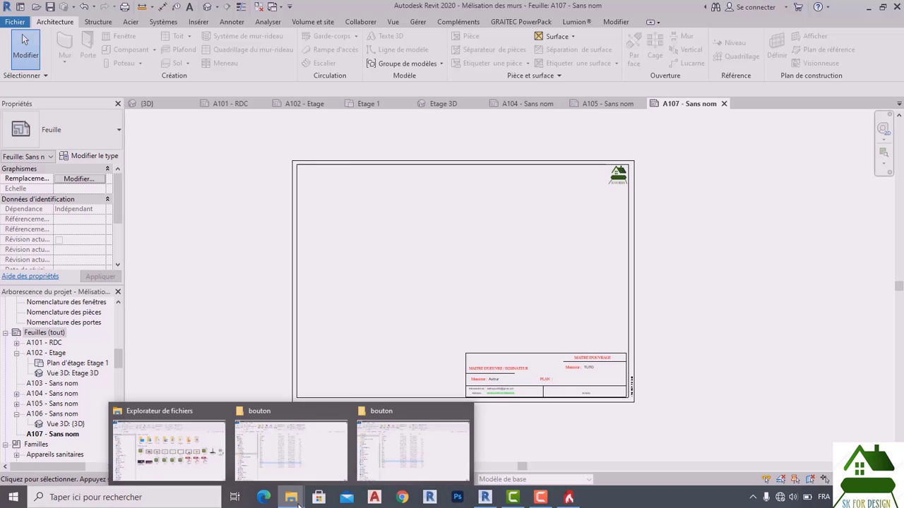
click(204, 452)
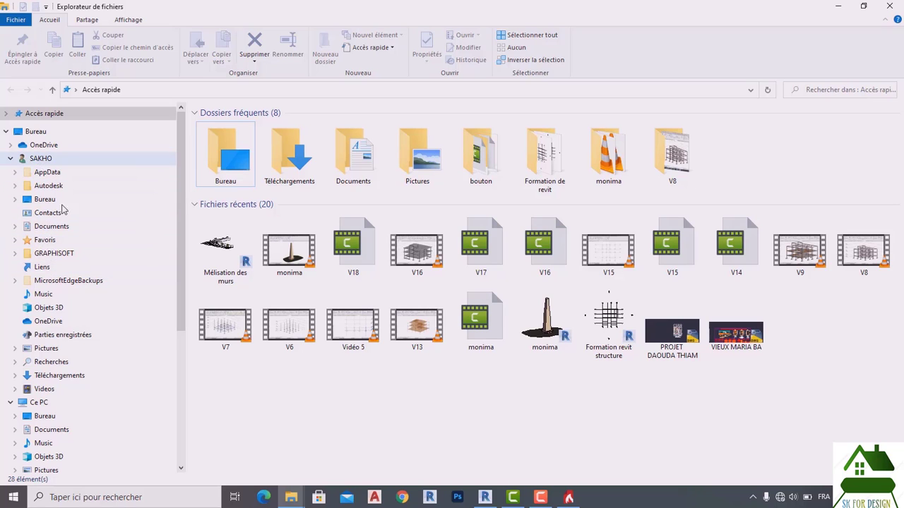
scroll(62, 209, down, 1)
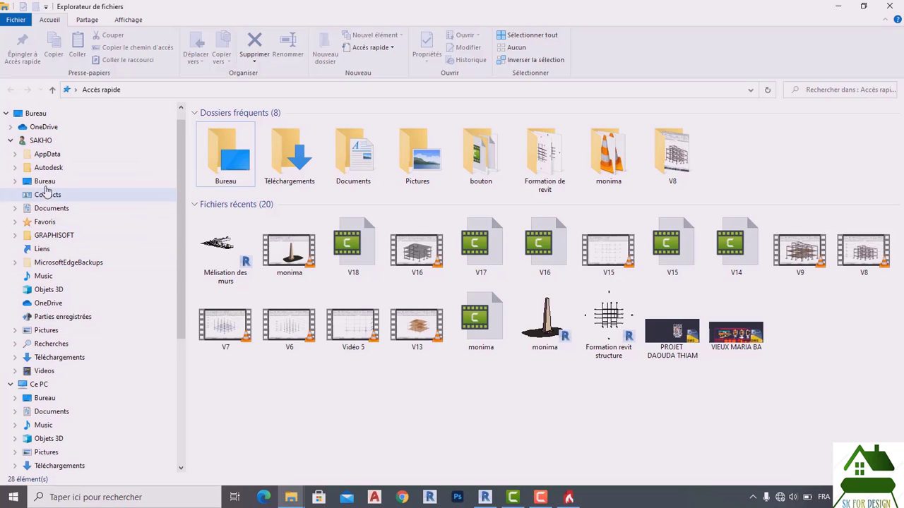
scroll(48, 176, up, 1)
scroll(46, 173, down, 6)
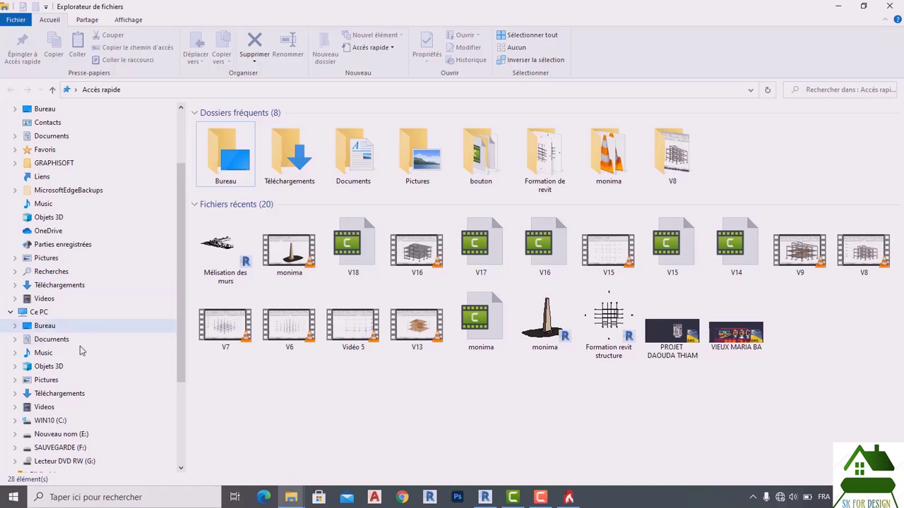
scroll(47, 337, down, 1)
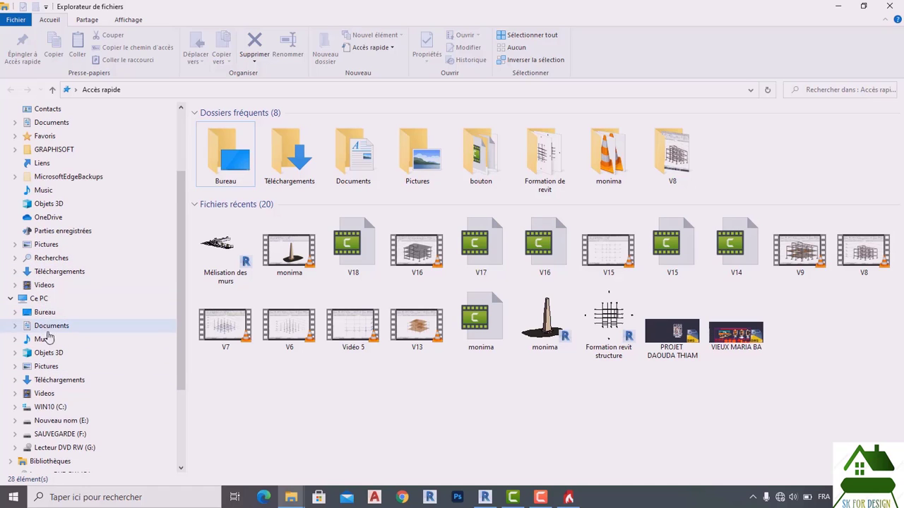
click(48, 366)
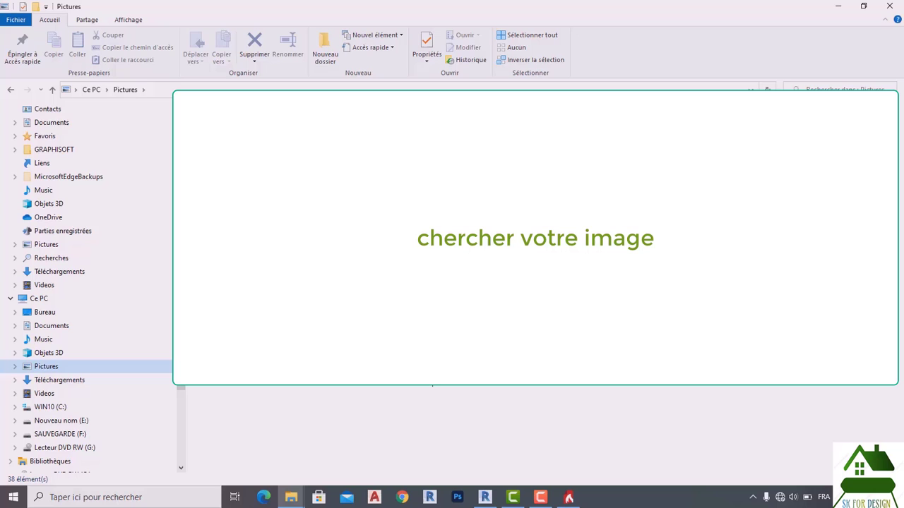
click(36, 125)
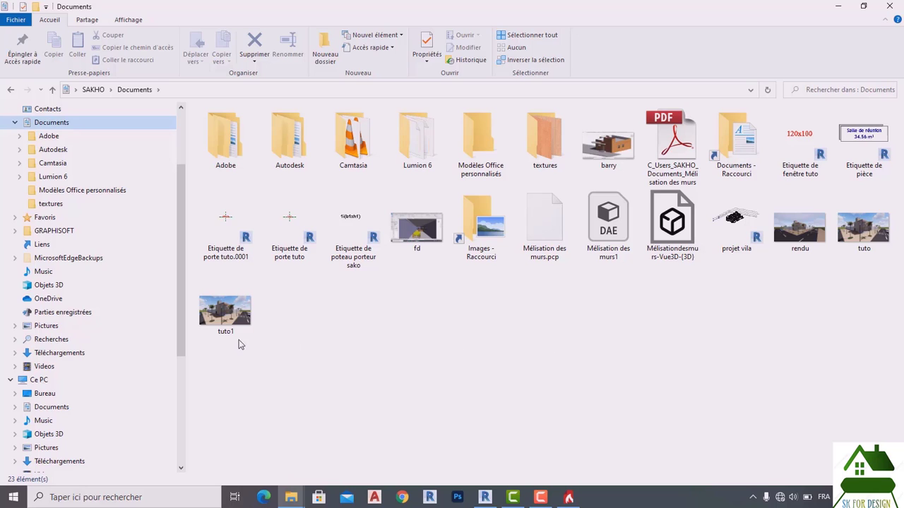
Open the tuto image from the Documents folder in Paint and show it at 50 %
click(858, 235)
right_click(858, 233)
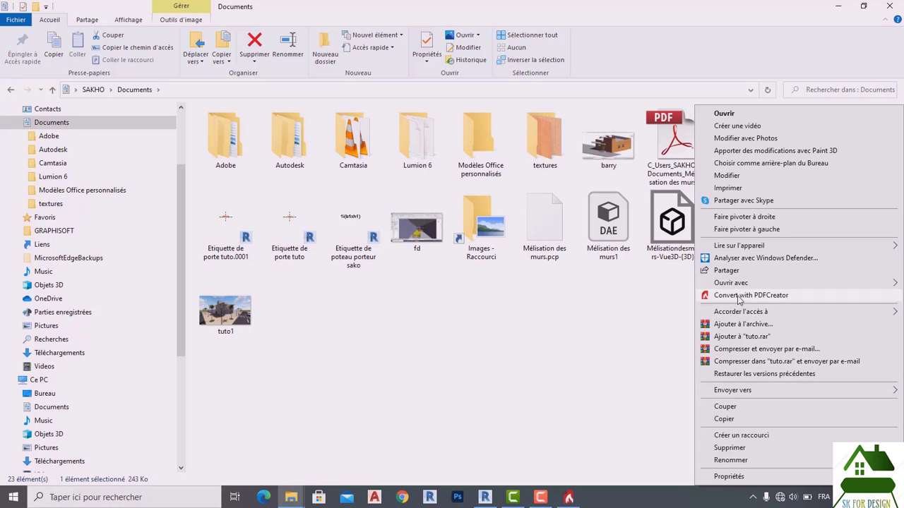
mouse_move(742, 288)
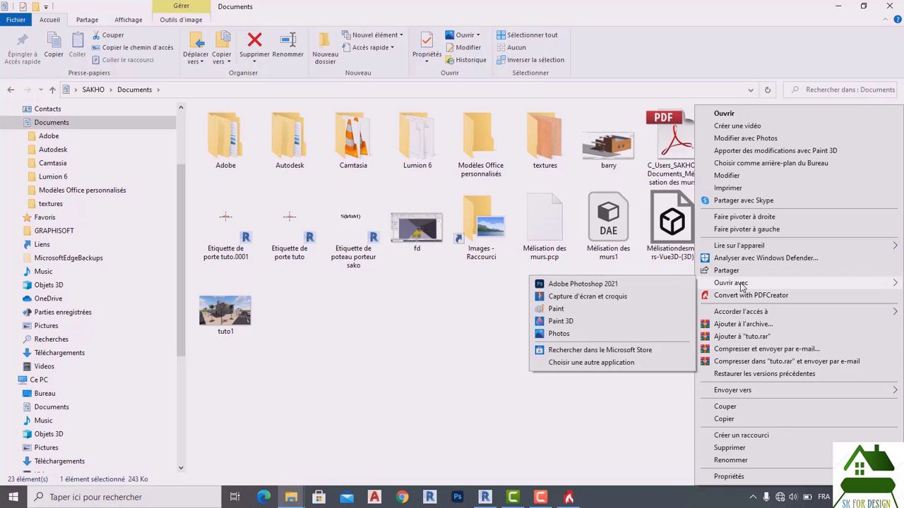
click(557, 311)
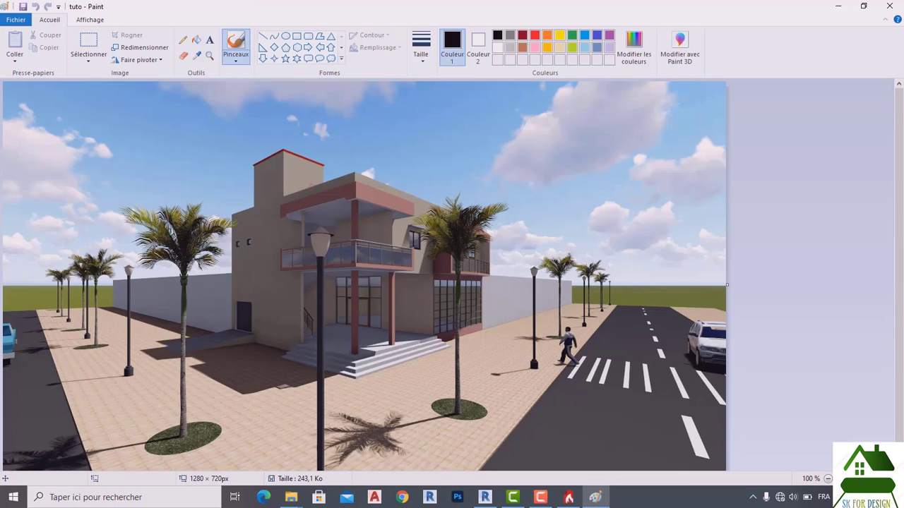
key(ctrl+Page_Down)
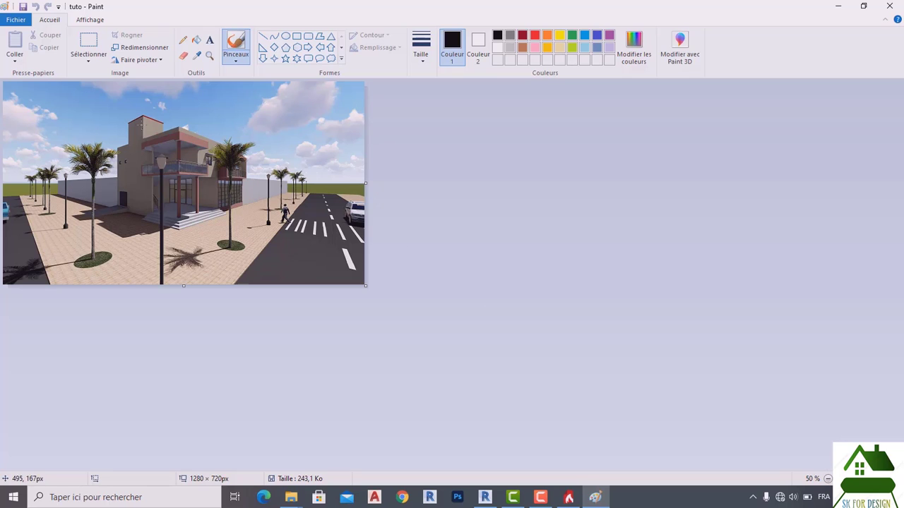
Crop the tuto image with a rectangular selection of about 1091 × 687 px, trimming its outer edges
click(88, 67)
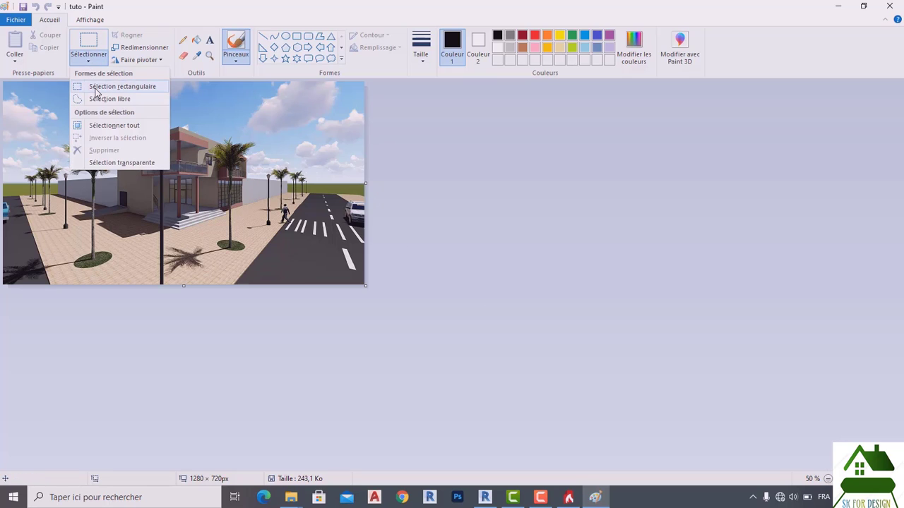
click(93, 86)
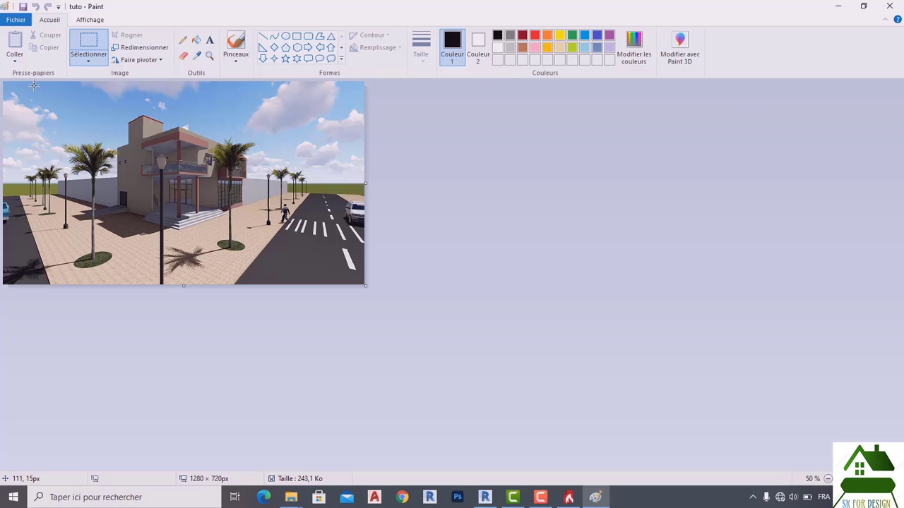
drag(34, 85, 341, 279)
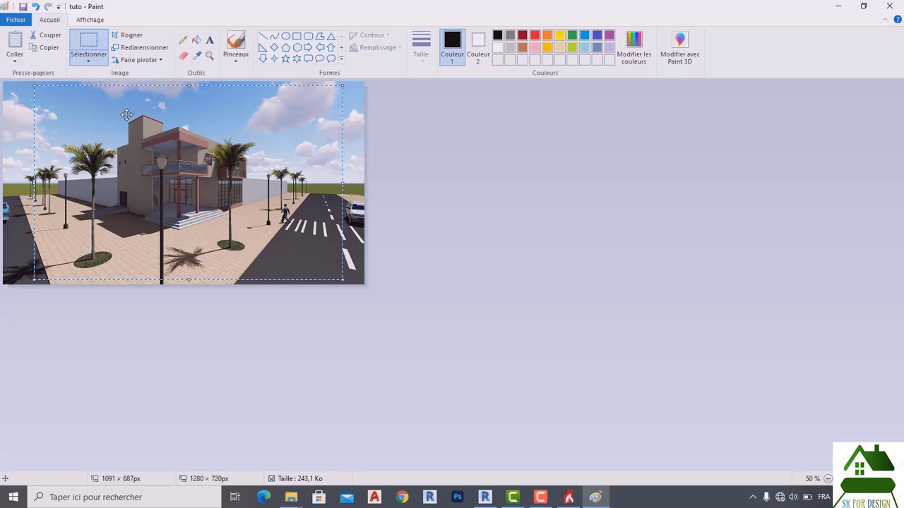
click(125, 35)
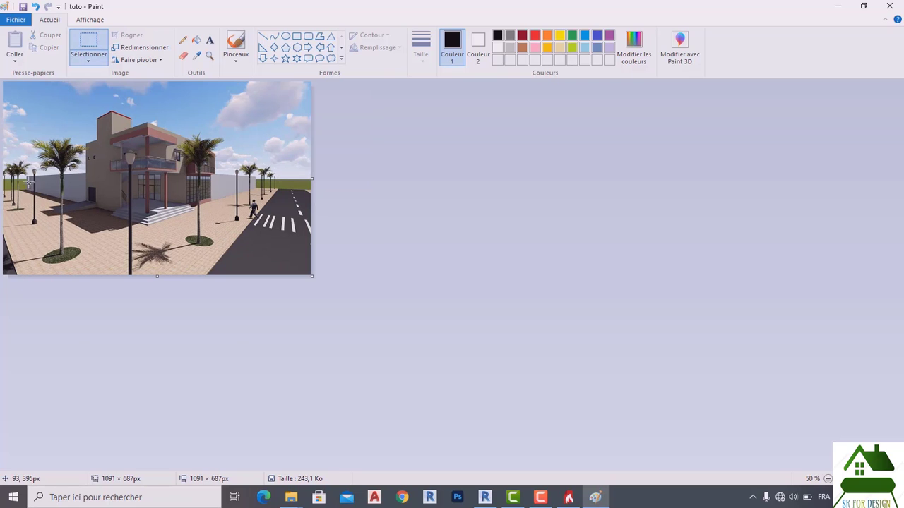
Crop the image further around the building with a rectangular selection of about 743 × 667 px
click(91, 62)
click(100, 88)
drag(37, 83, 246, 269)
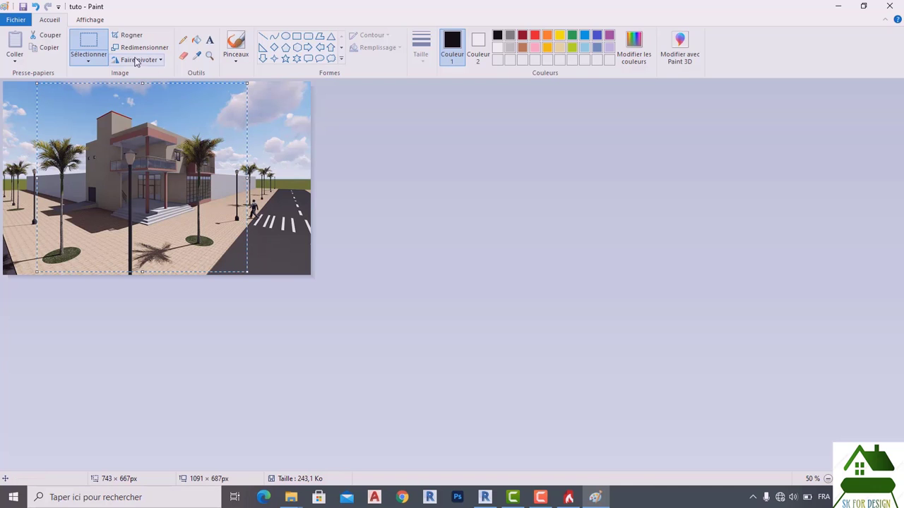
click(127, 35)
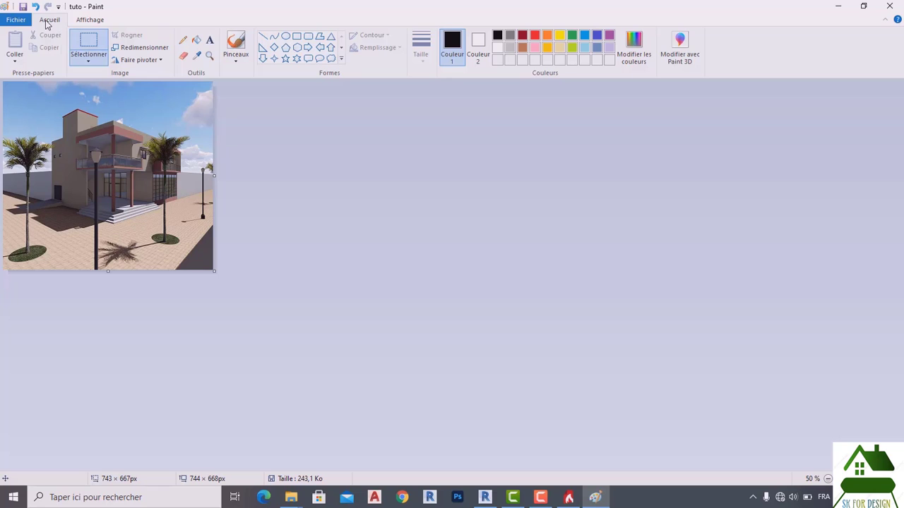
Save the cropped rendering as a new PNG image named tuto10 in the Documents folder
click(26, 20)
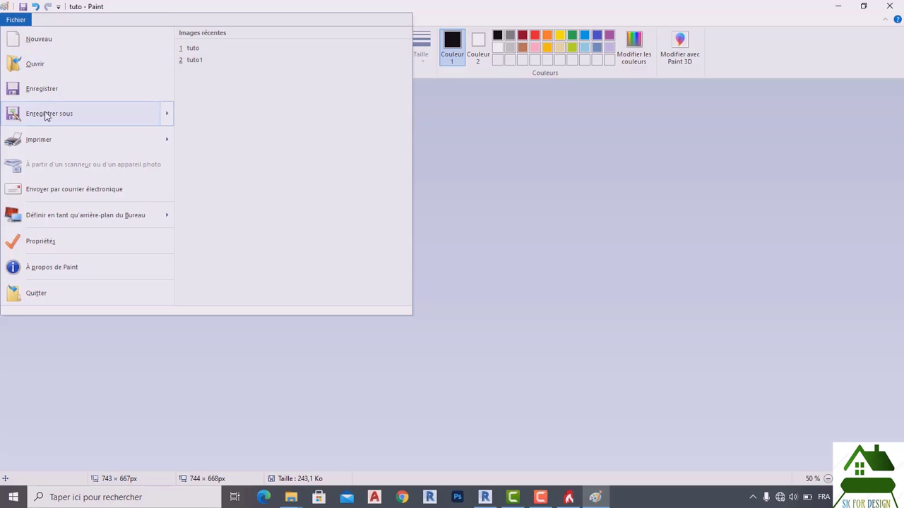
mouse_move(47, 117)
click(303, 84)
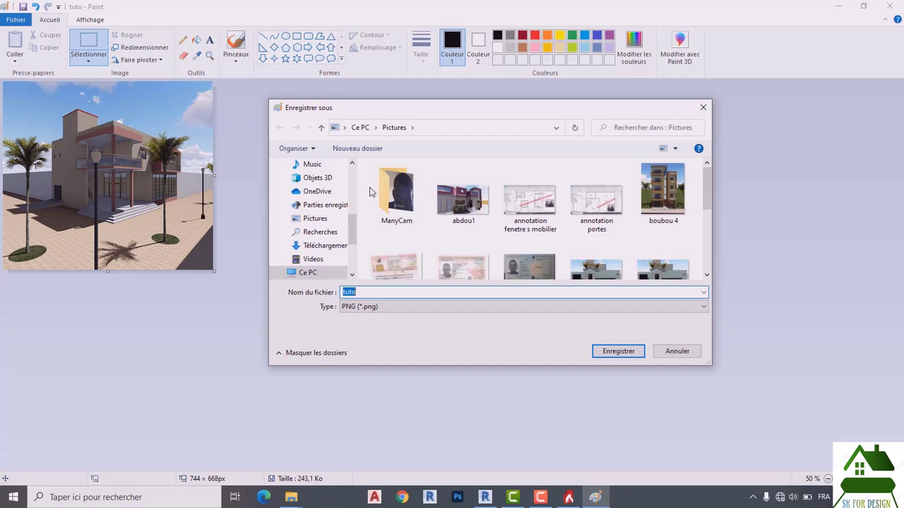
scroll(394, 201, down, 3)
click(320, 191)
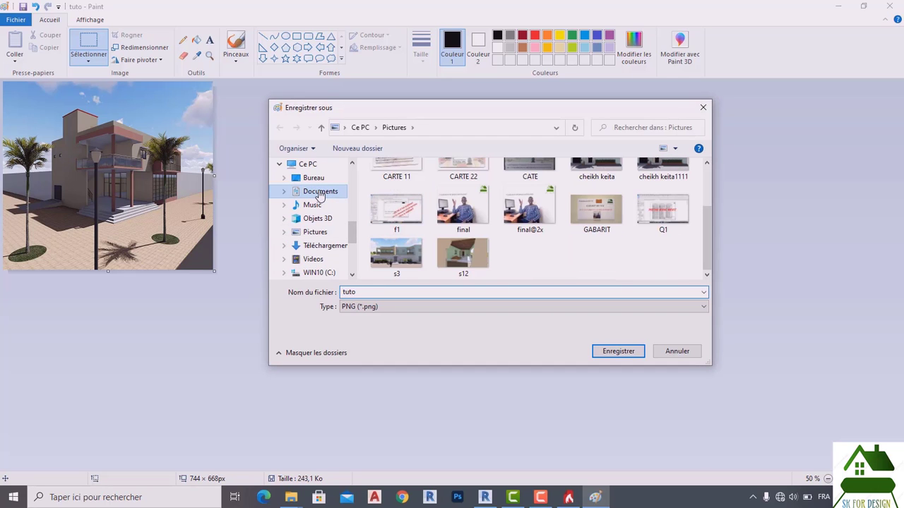
click(377, 291)
click(375, 292)
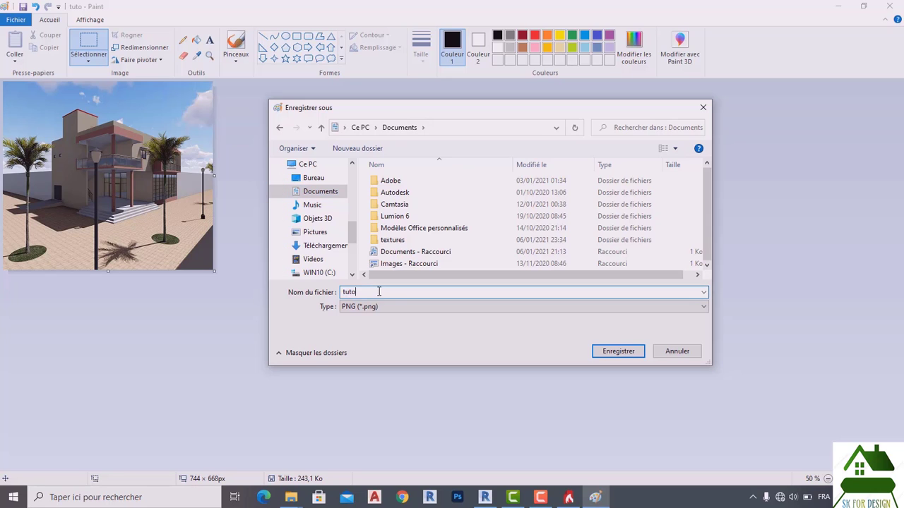
text(10)
click(616, 351)
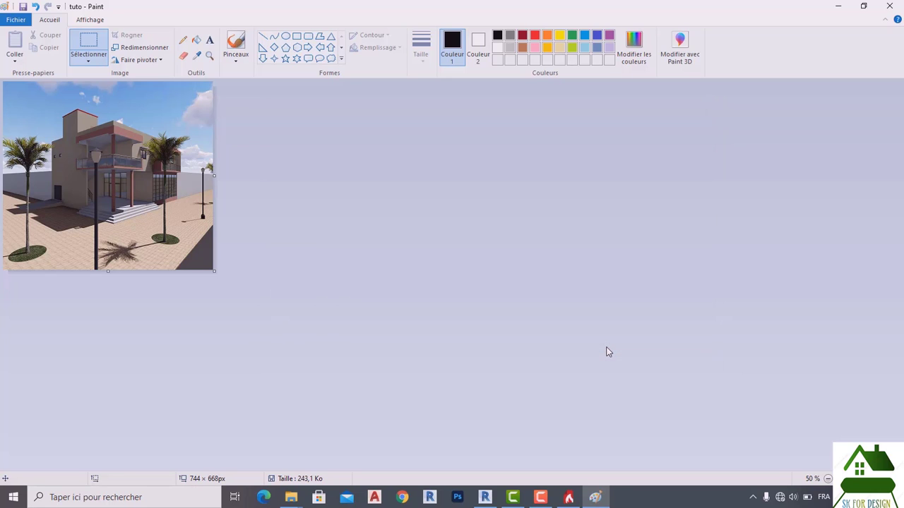
Switch to Revit and import the tuto10.png image from Documents, placing it on sheet A107
click(485, 498)
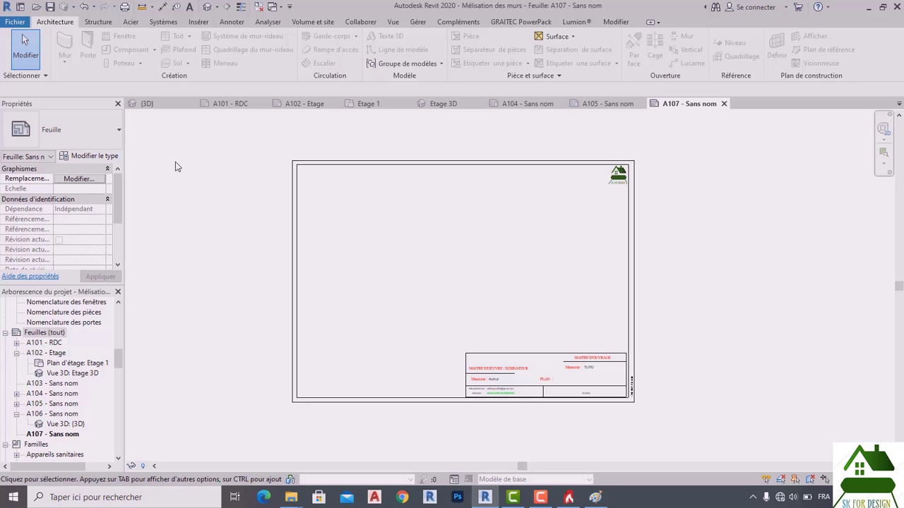
click(198, 21)
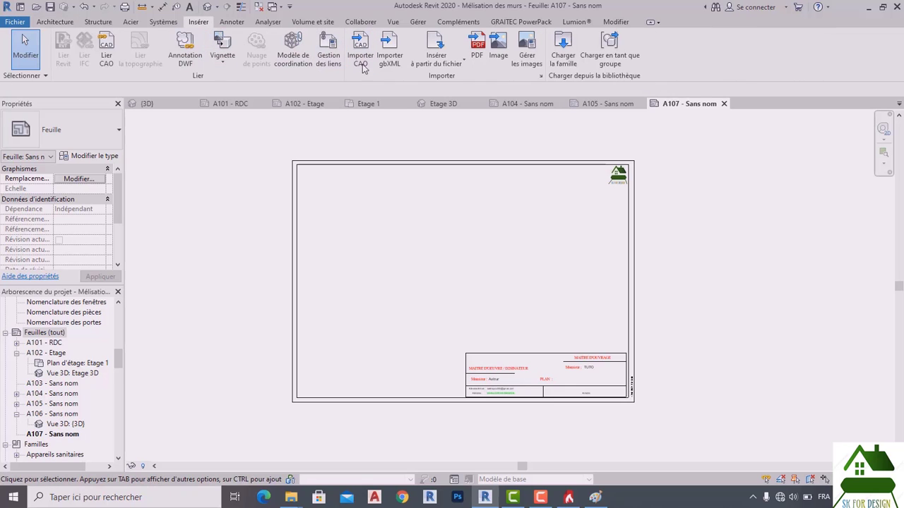
click(502, 55)
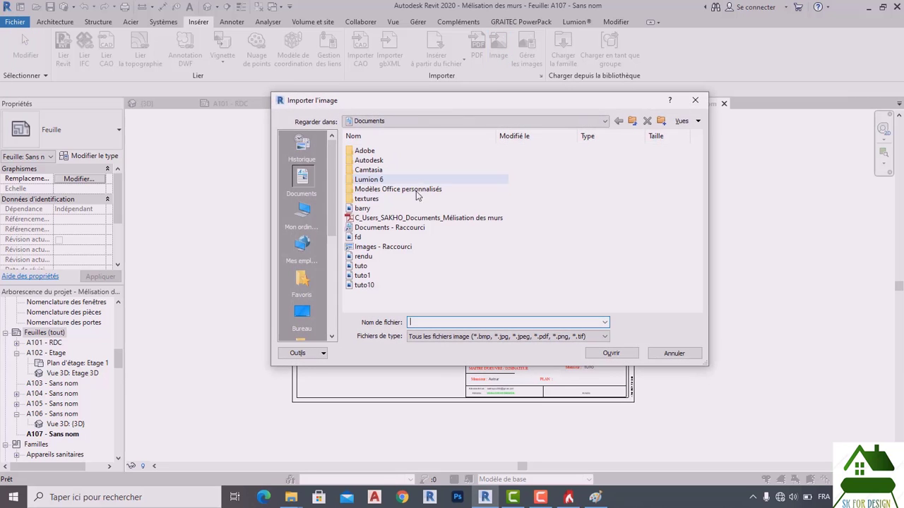
click(376, 285)
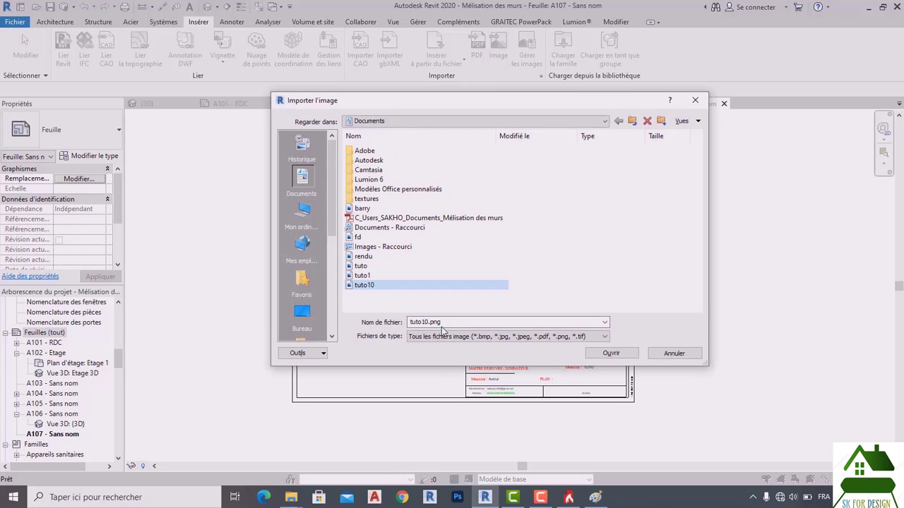
click(610, 353)
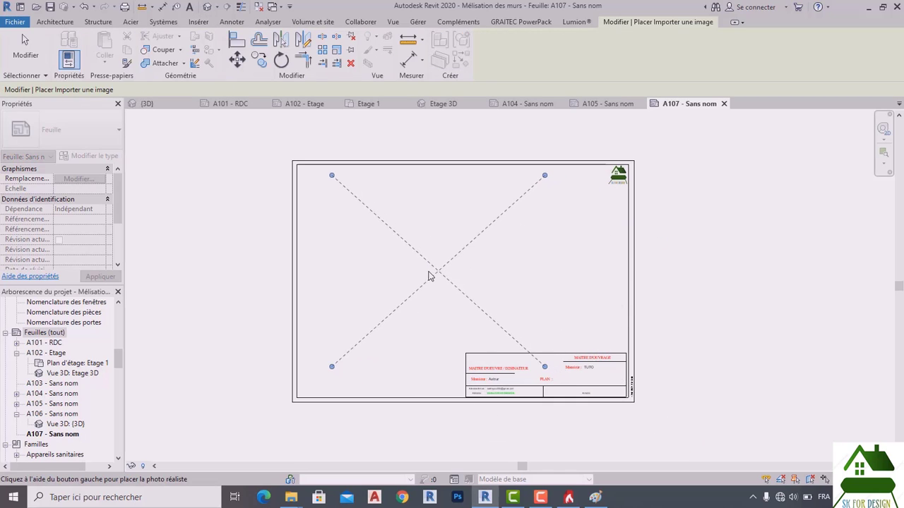
click(417, 271)
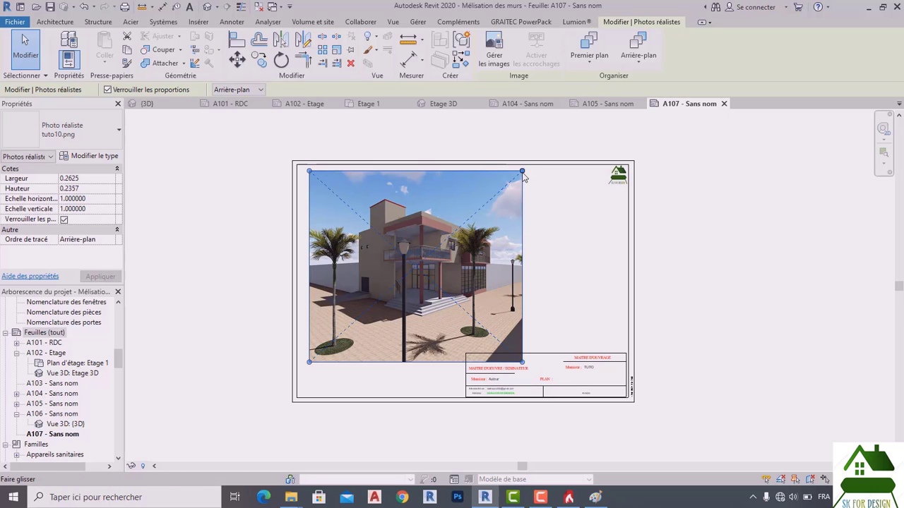
Enlarge the placed image, unlock its proportions and stretch it across the sheet, keeping its lower edge above the title block
drag(522, 171, 551, 176)
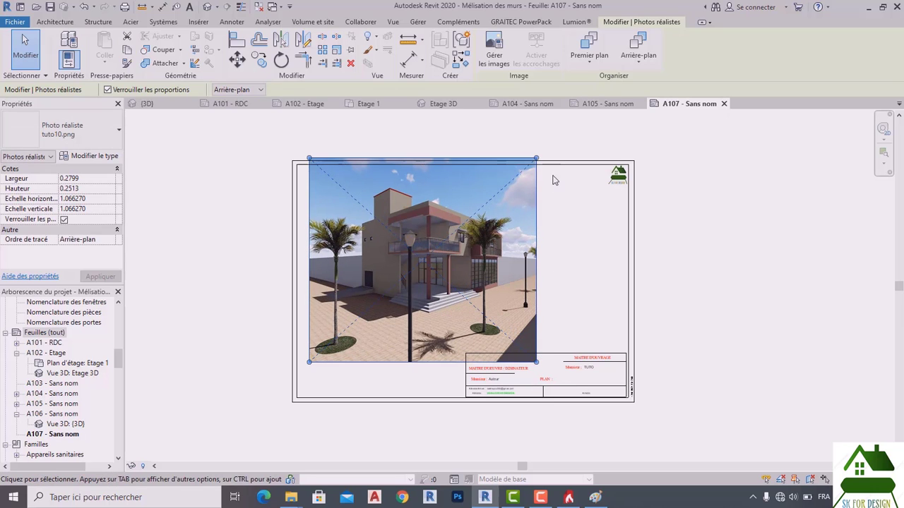
click(64, 220)
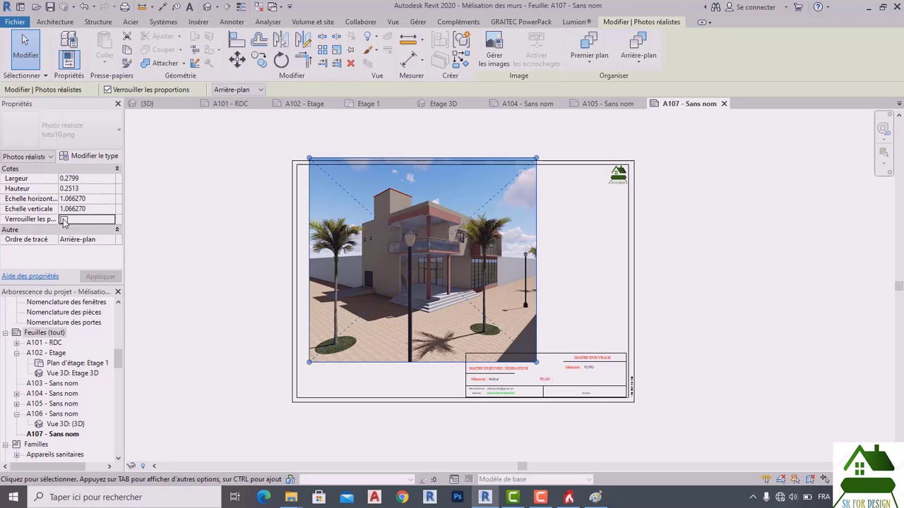
drag(309, 160, 296, 165)
scroll(522, 167, up, 1)
drag(534, 165, 608, 165)
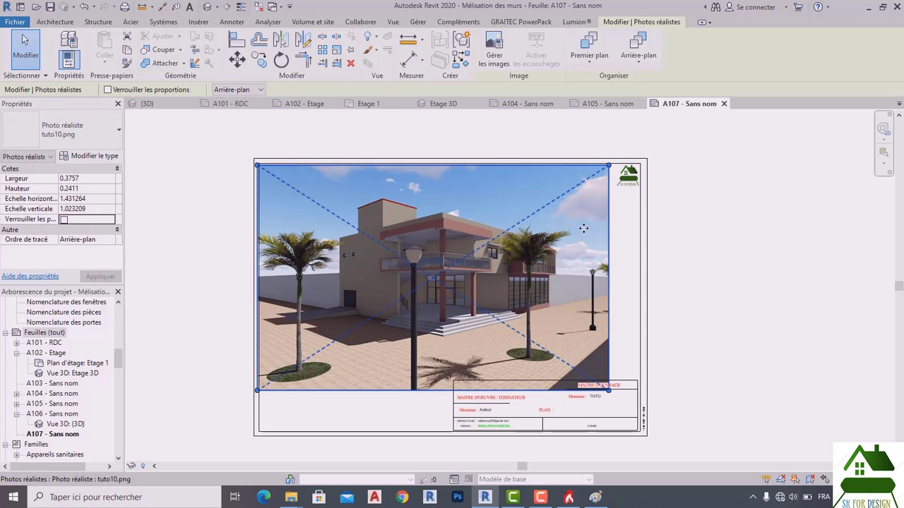
drag(257, 390, 266, 378)
click(316, 393)
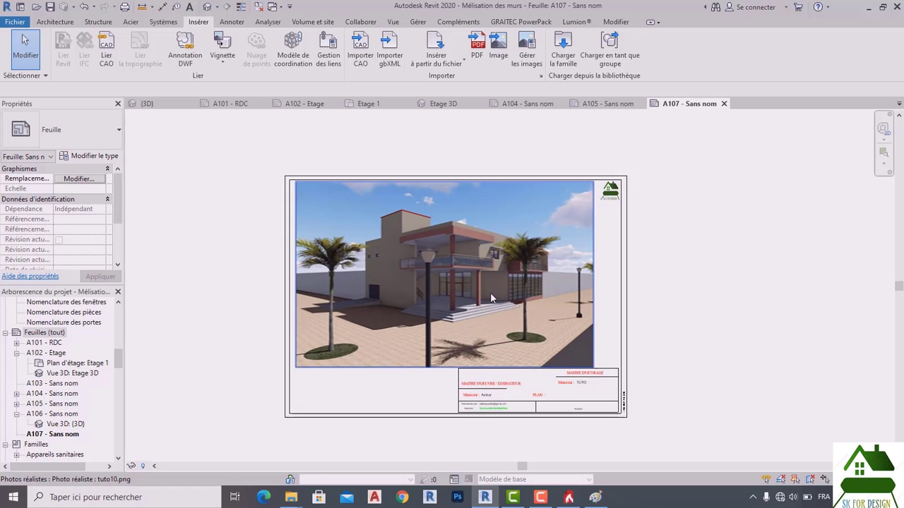
Extend the image's upper-left corner to the sheet frame, making the image about 0.3660 × 0.2284
scroll(480, 269, up, 2)
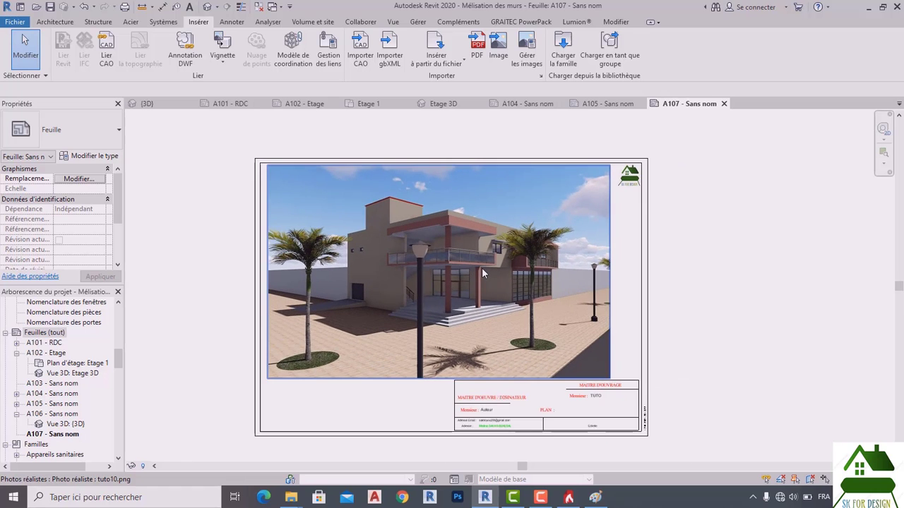
scroll(481, 268, up, 1)
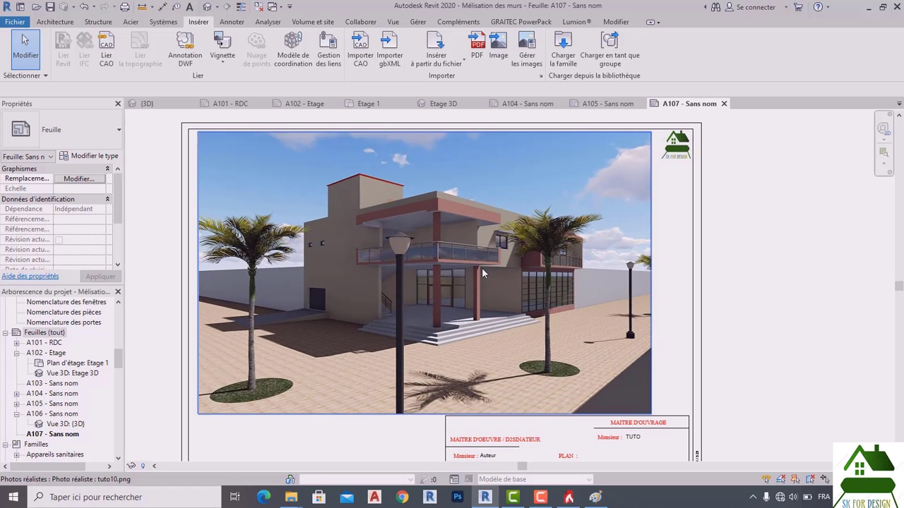
click(209, 140)
drag(199, 134, 187, 125)
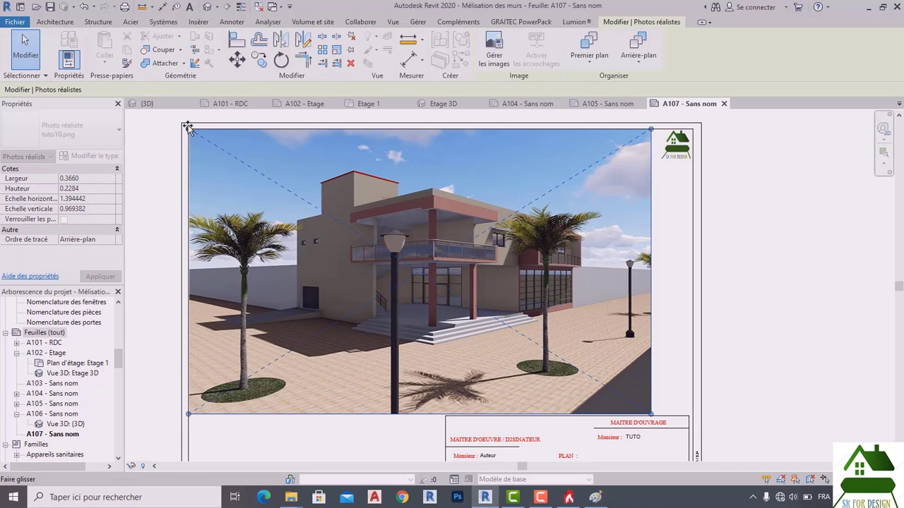
scroll(188, 125, down, 1)
click(760, 305)
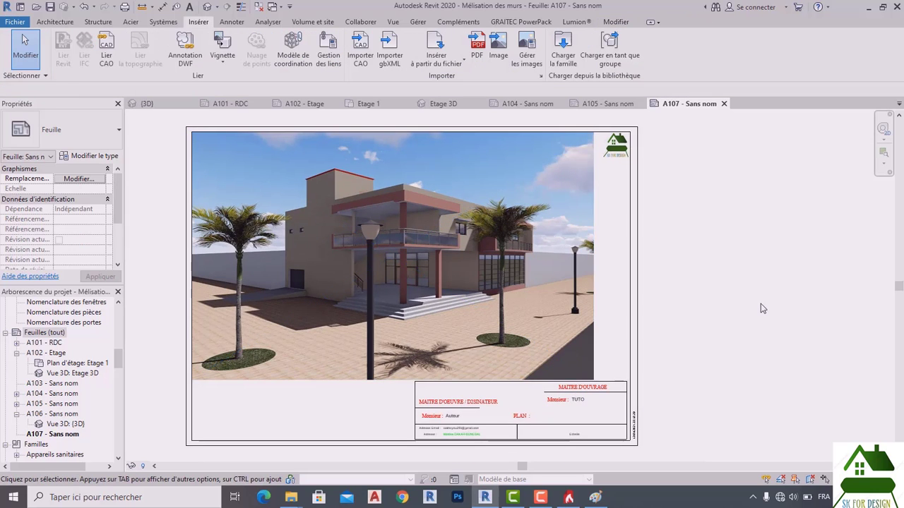
Preview the active sheet A107 and print it with PDFCreator
scroll(644, 291, down, 1)
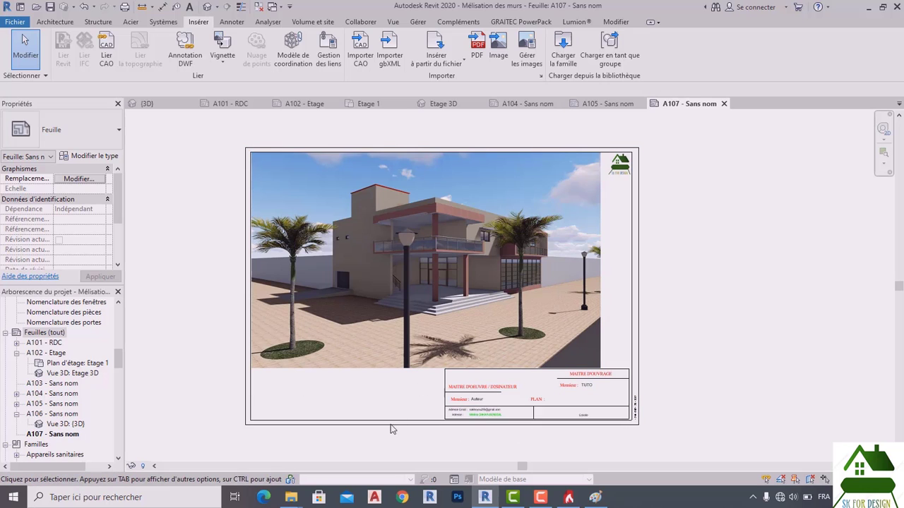
key(ctrl+p)
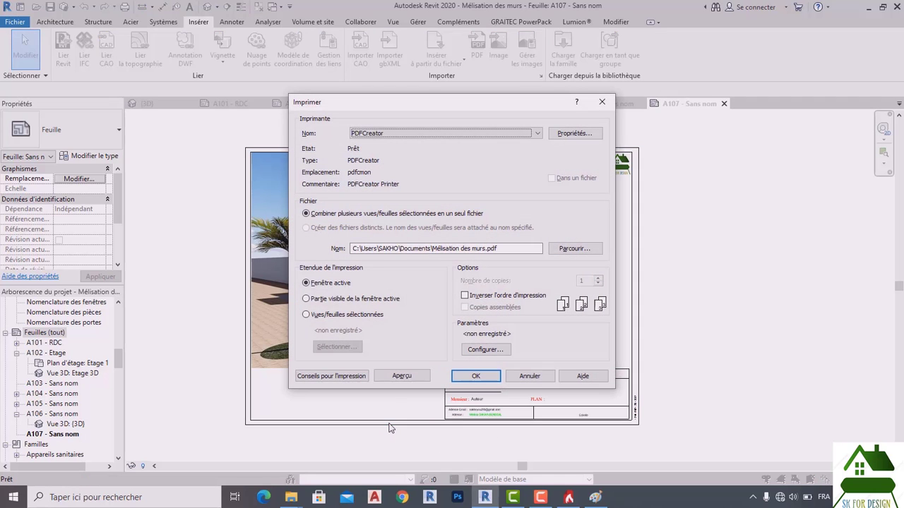
click(400, 376)
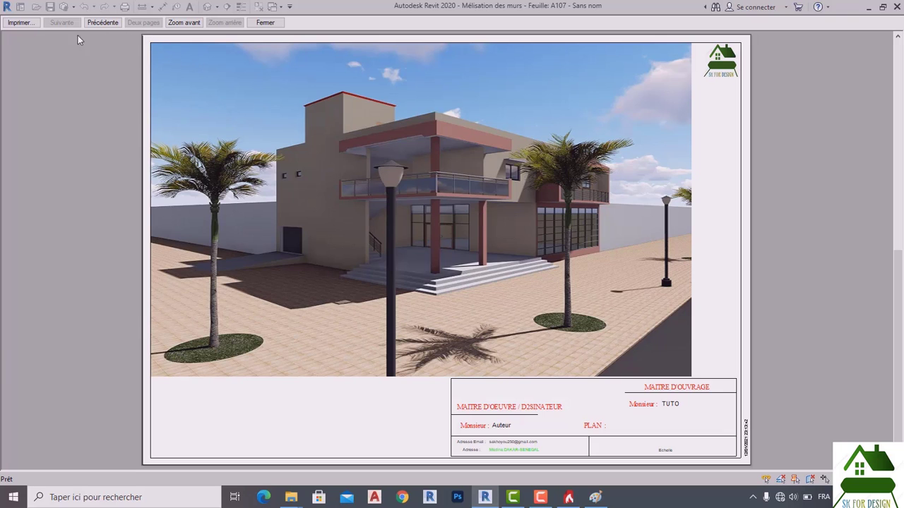
click(20, 22)
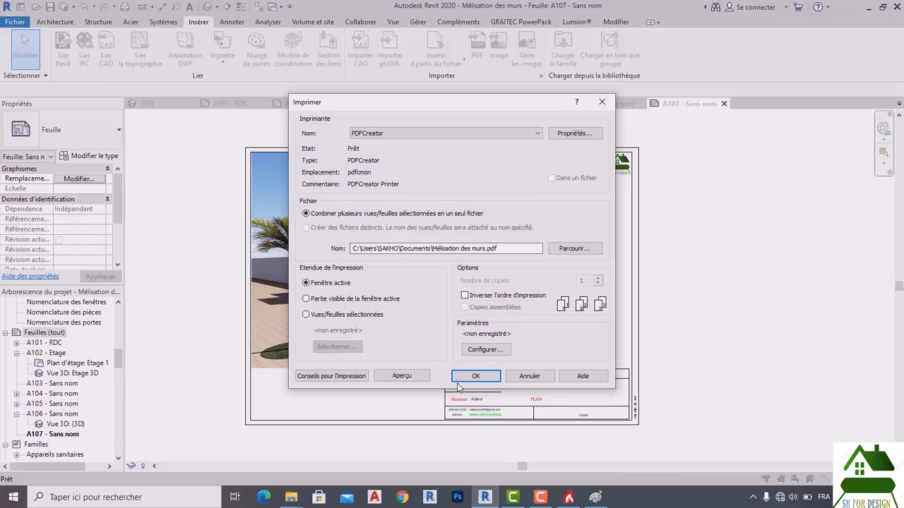
click(476, 377)
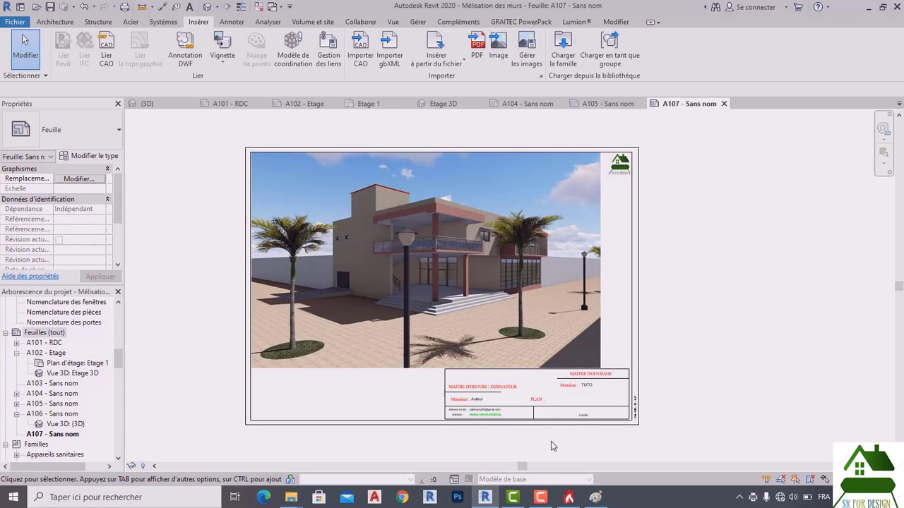
Switch to PDFCreator and merge all pending print jobs into a single document
click(569, 499)
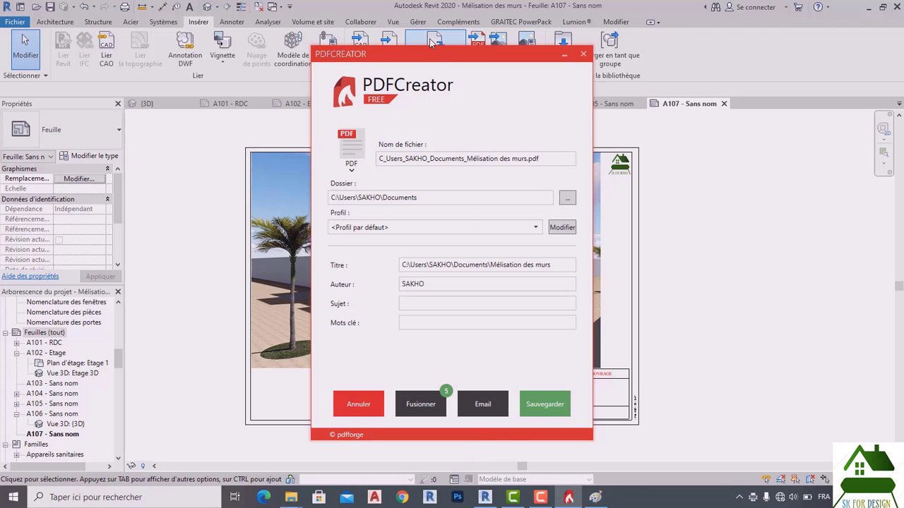
drag(438, 55, 565, 46)
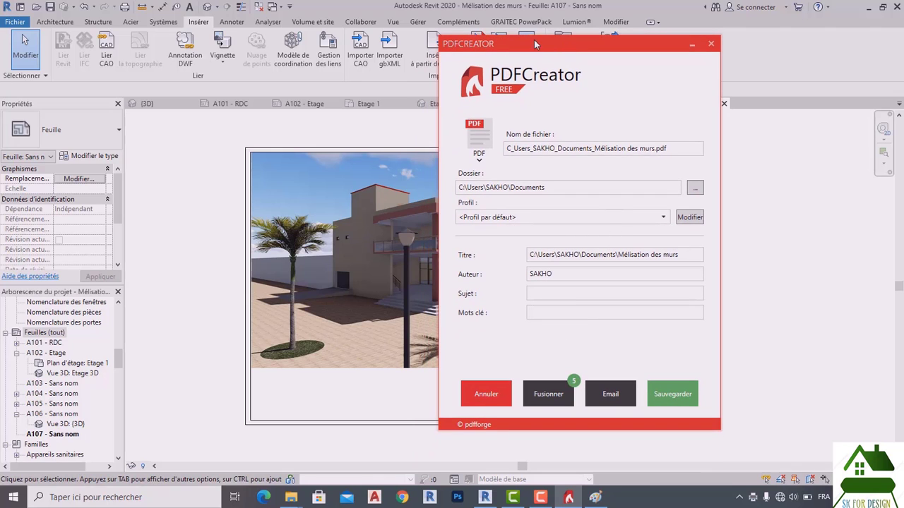
drag(539, 50, 247, 32)
click(261, 382)
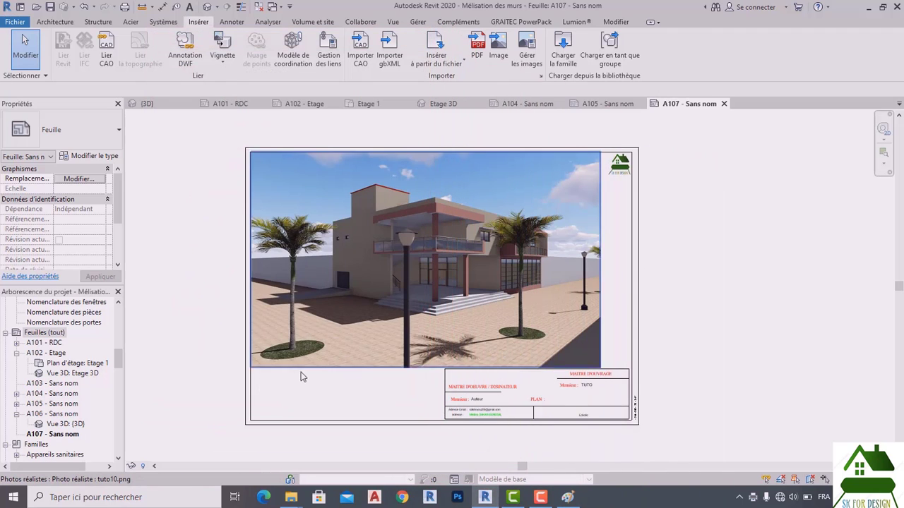
click(366, 390)
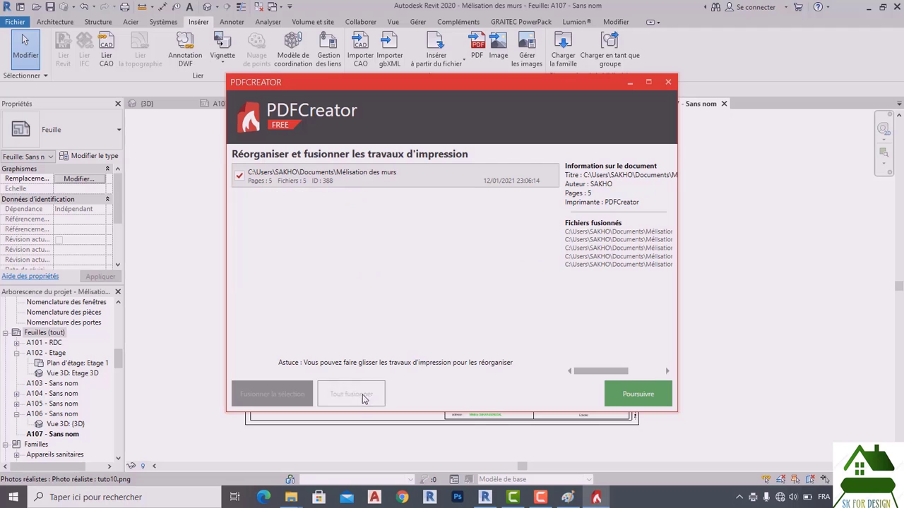
click(632, 399)
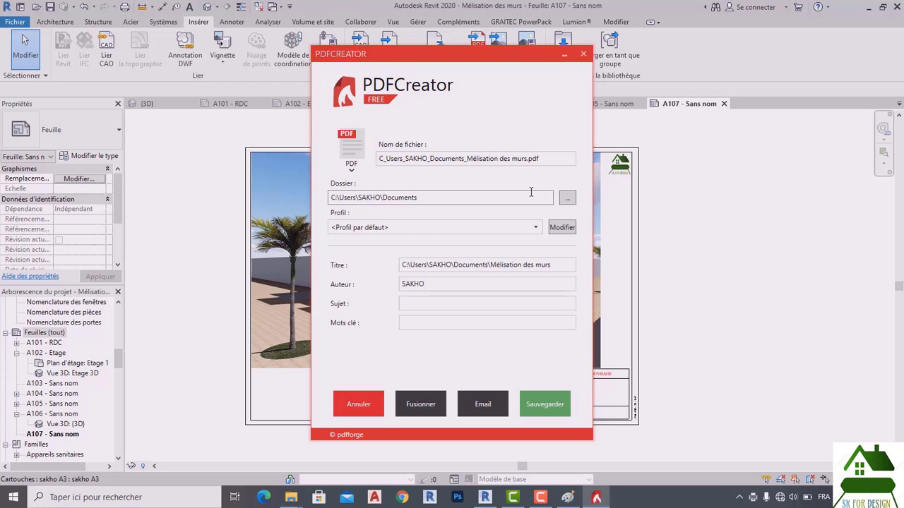
Save the merged document as a PDF named tuto in the Documents folder
click(568, 198)
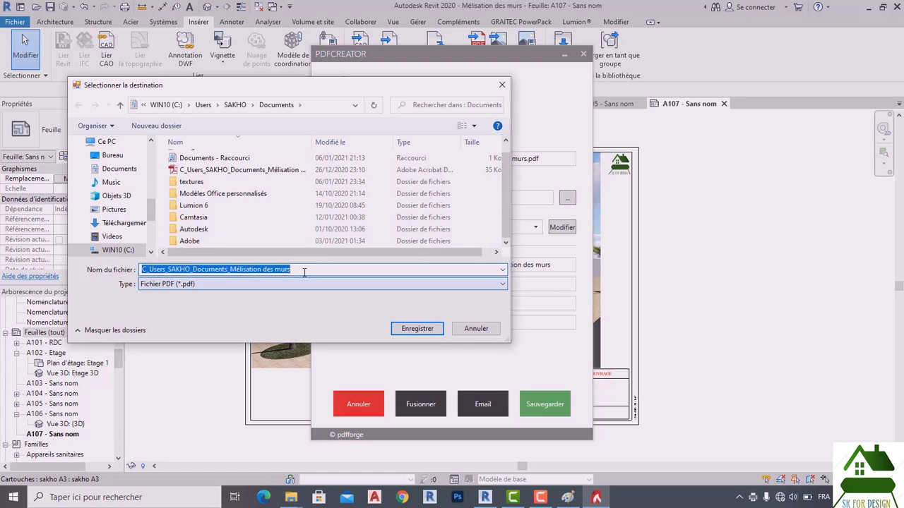
text(t)
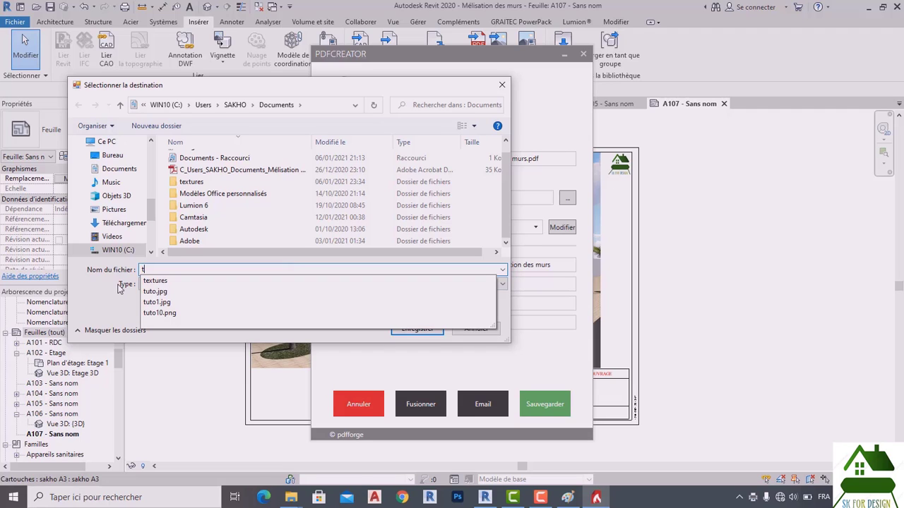
text(uto)
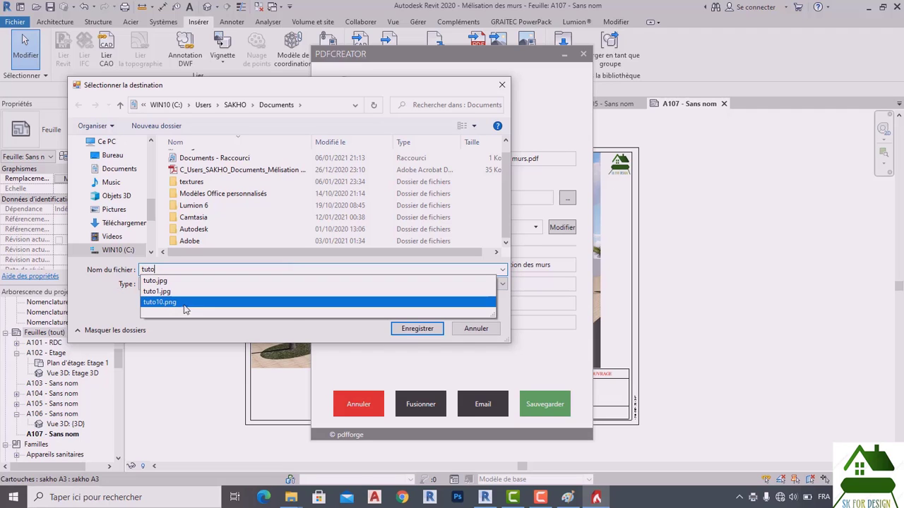
click(401, 329)
click(545, 402)
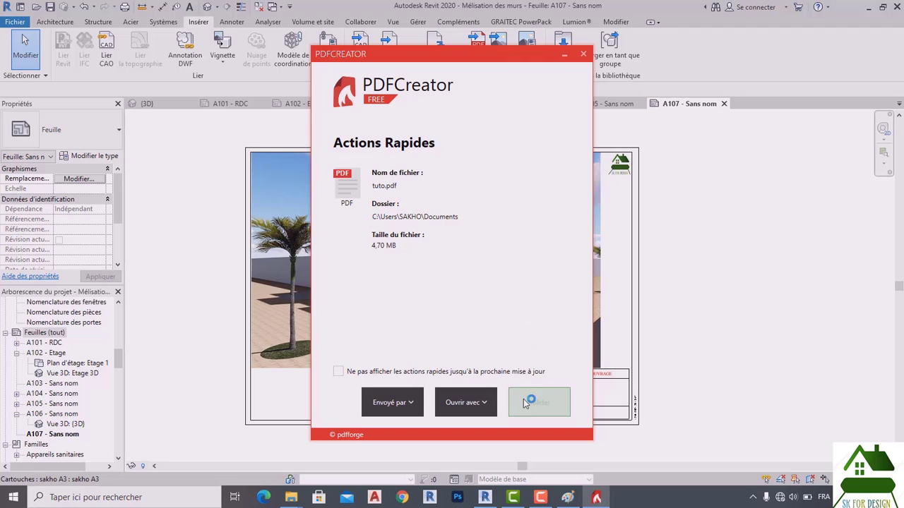
Finish PDFCreator's quick actions and look through all pages of tuto.pdf in Adobe Reader
click(537, 402)
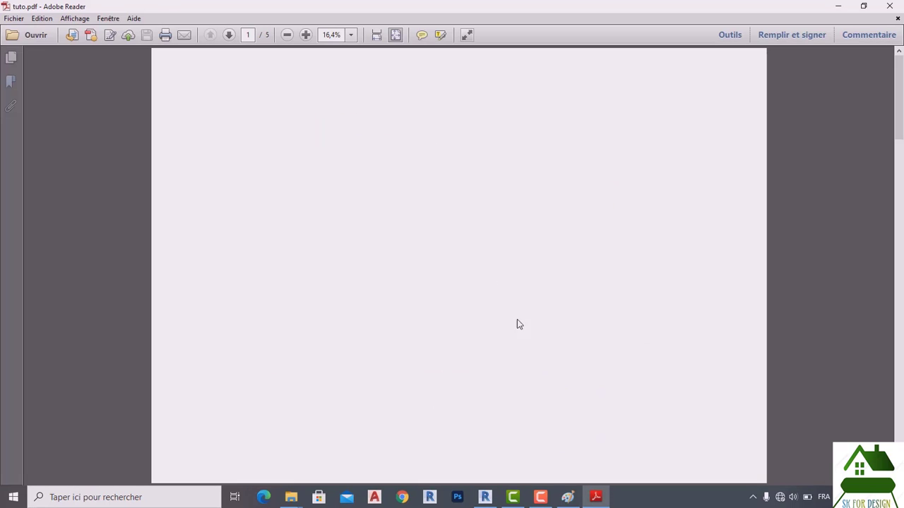
scroll(476, 206, down, 1)
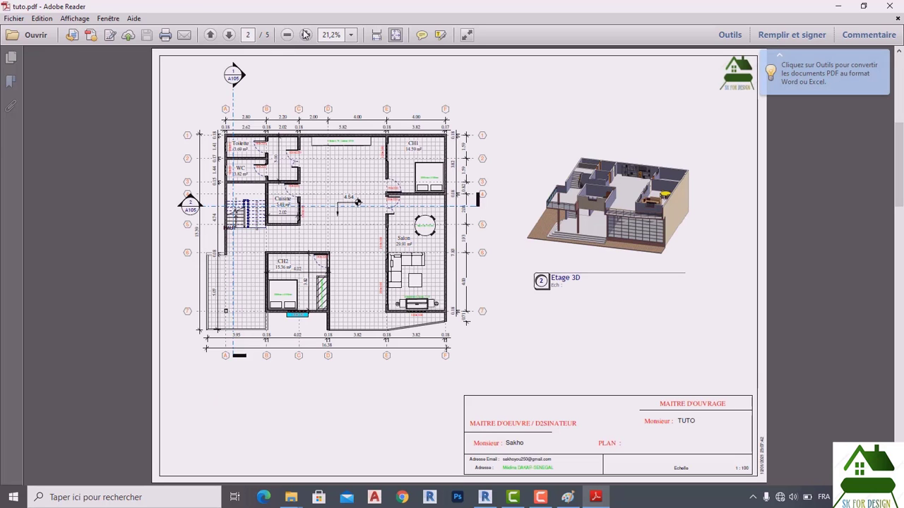
scroll(414, 189, down, 2)
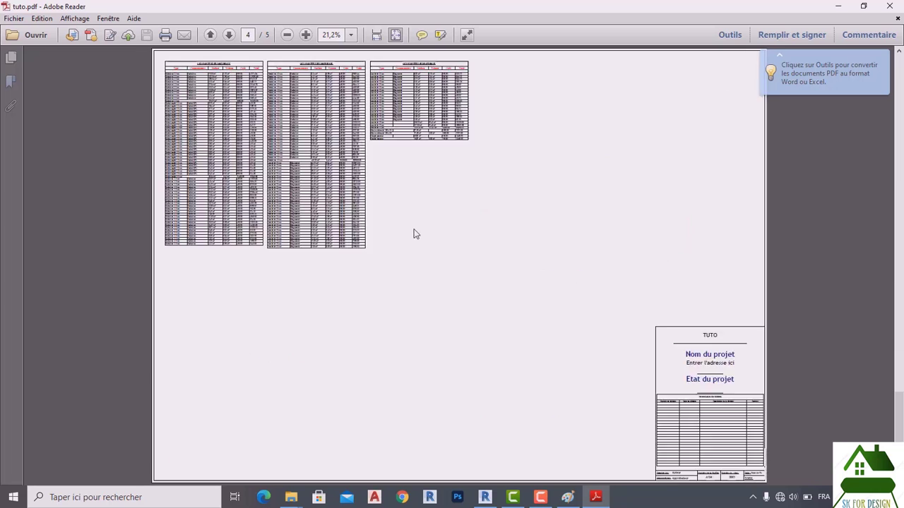
scroll(414, 228, down, 1)
scroll(415, 228, up, 2)
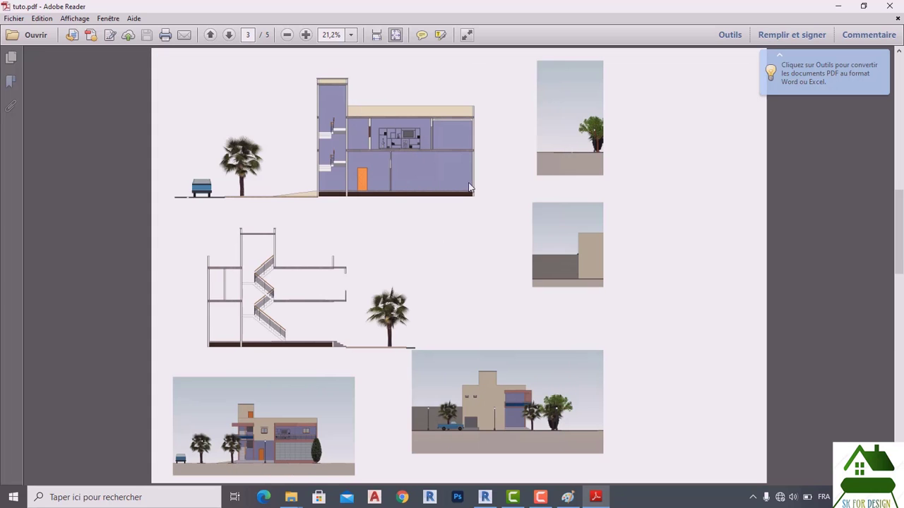
scroll(471, 212, down, 2)
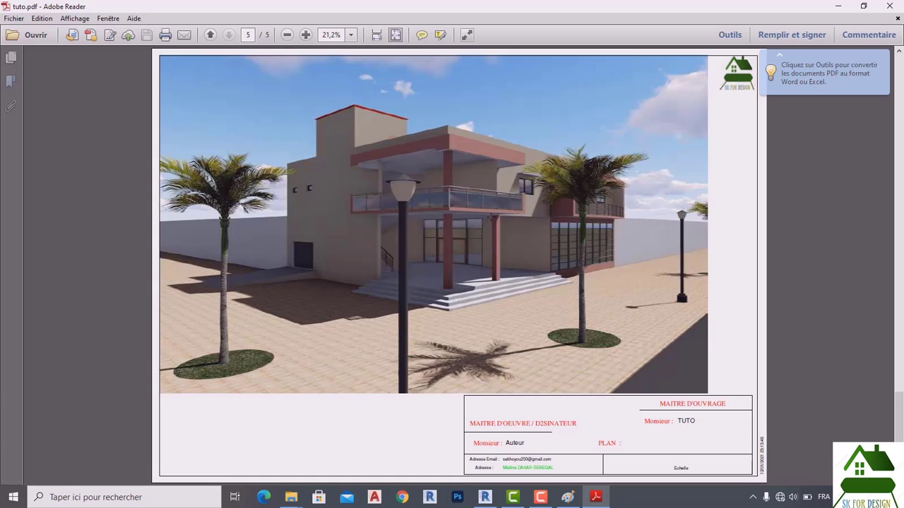
scroll(491, 216, up, 8)
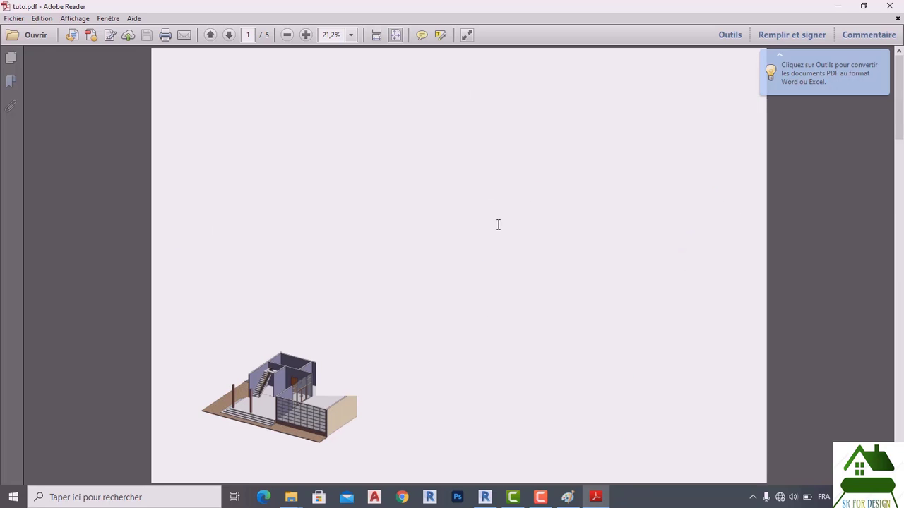
Inspect the ground-floor plan and its 3D view on page 1 of tuto.pdf at 75% zoom
click(305, 38)
click(305, 37)
click(305, 38)
scroll(378, 178, down, 1)
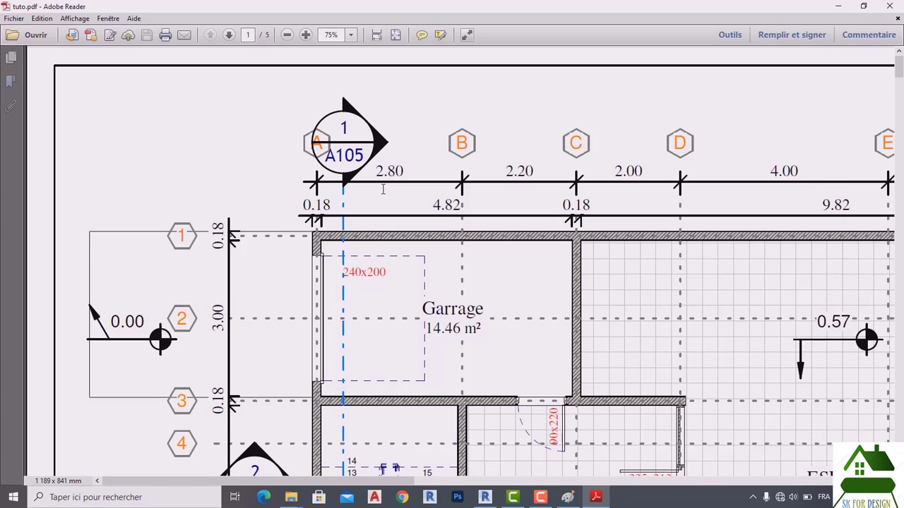
scroll(388, 198, down, 1)
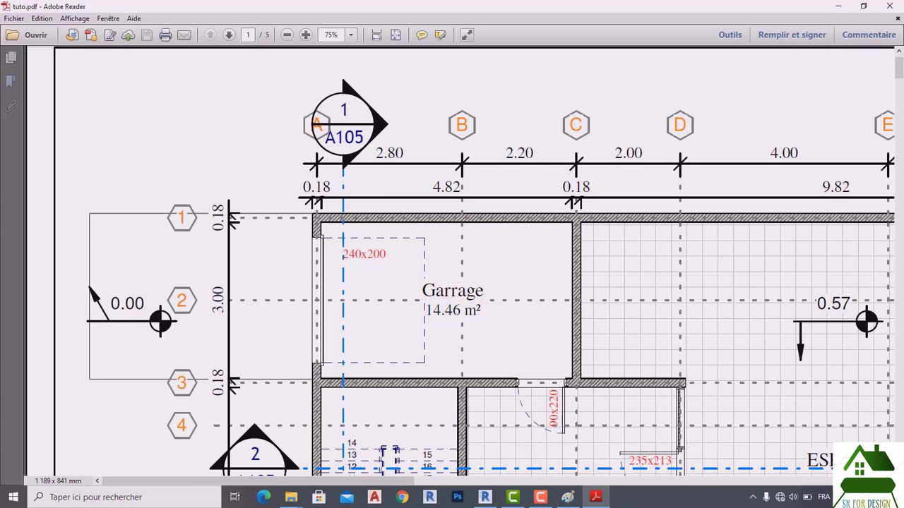
scroll(474, 261, down, 1)
scroll(624, 327, right, 10)
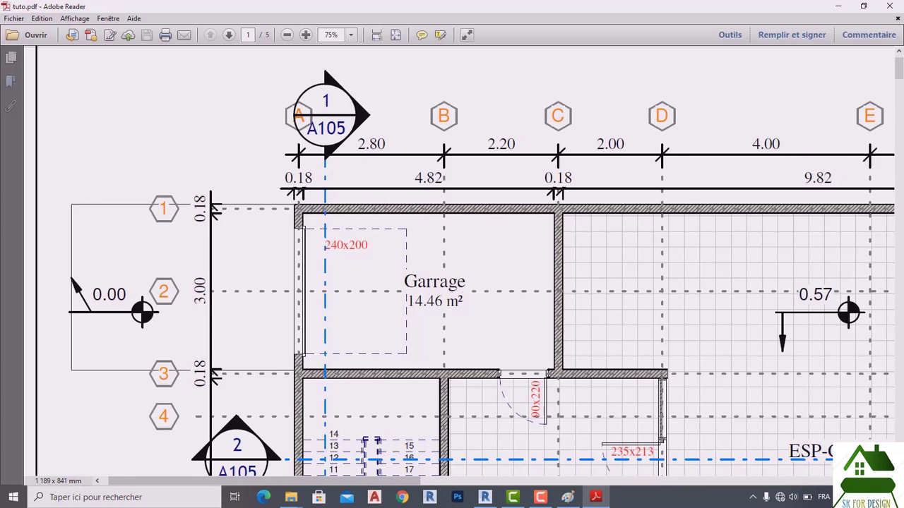
scroll(624, 326, down, 8)
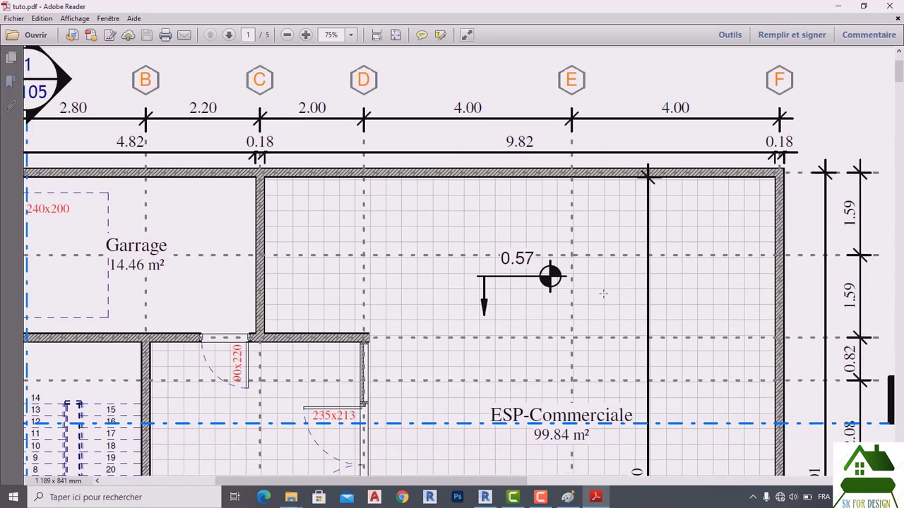
scroll(545, 290, down, 11)
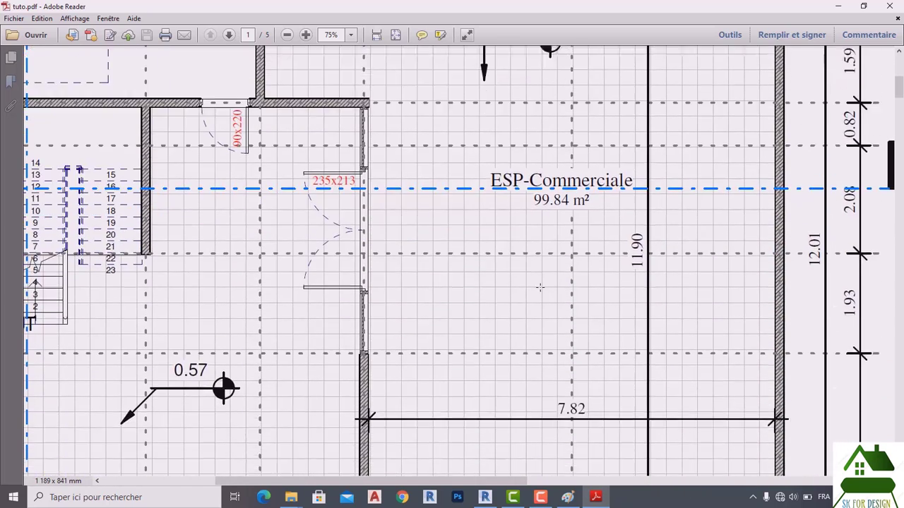
scroll(537, 287, down, 12)
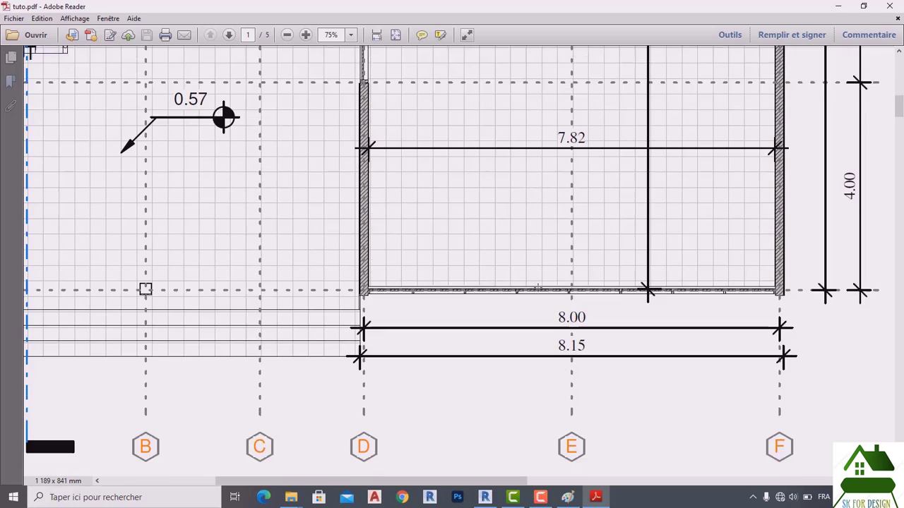
scroll(535, 287, down, 12)
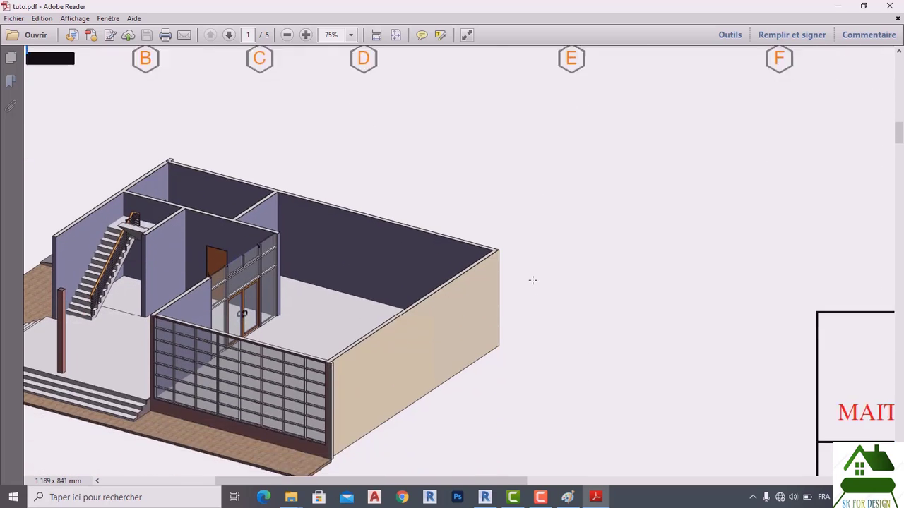
scroll(525, 271, down, 4)
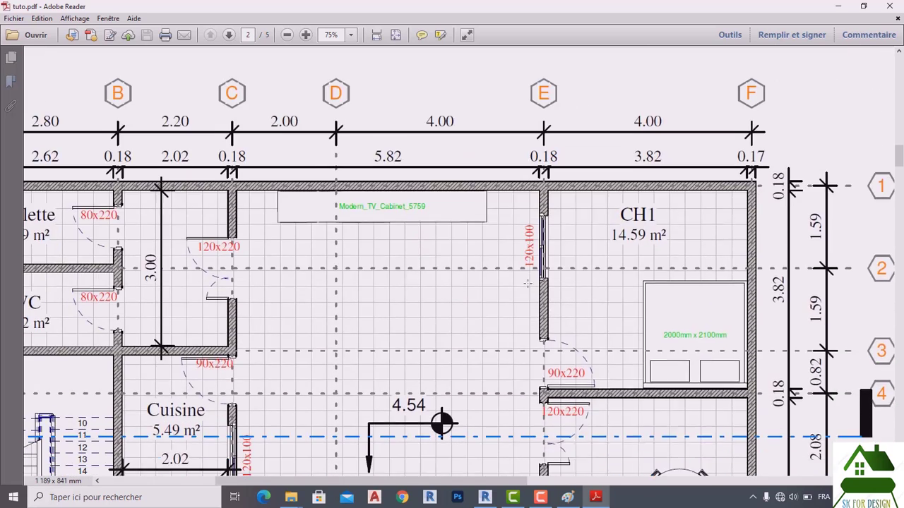
Check the upper-floor plan on page 2 and the building section on page 3 at 50% zoom
click(287, 34)
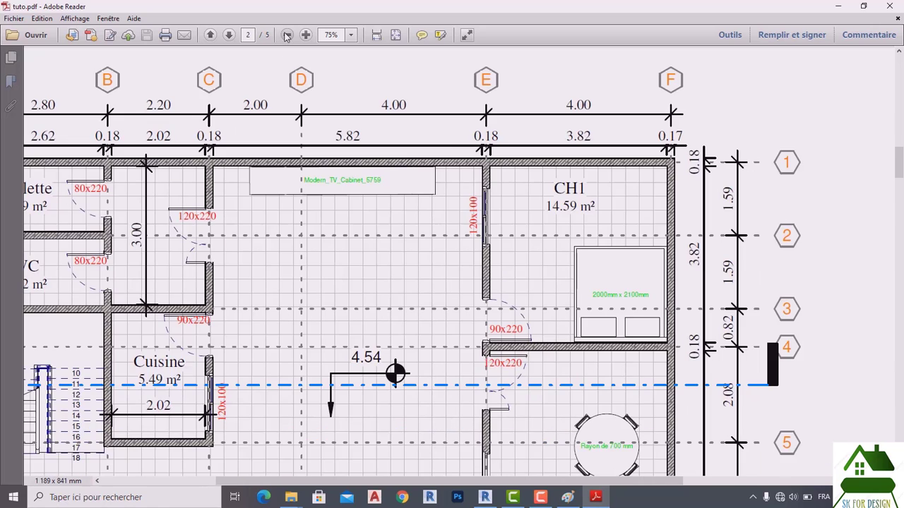
click(287, 35)
scroll(371, 247, down, 12)
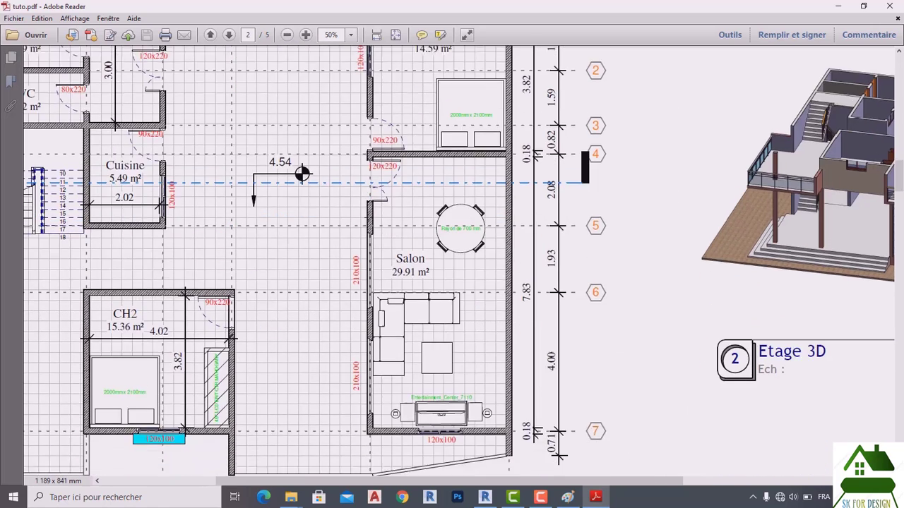
scroll(368, 208, down, 15)
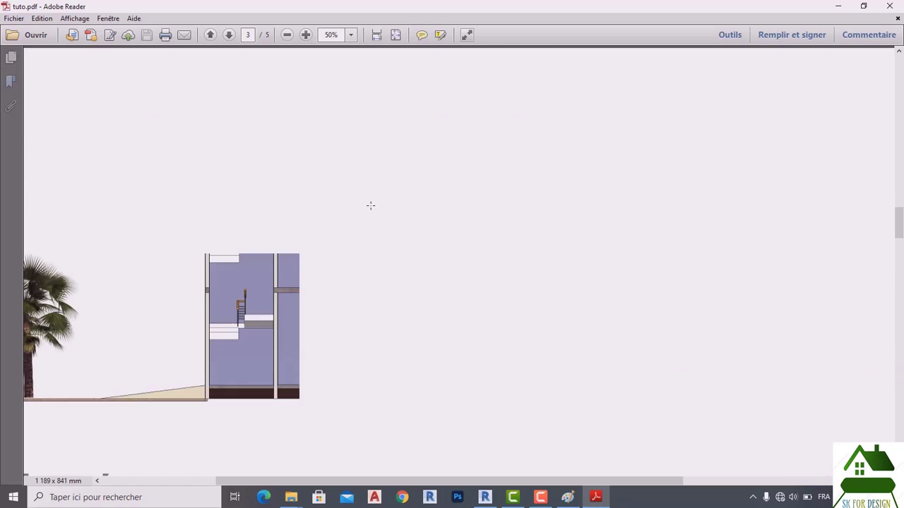
scroll(370, 209, down, 3)
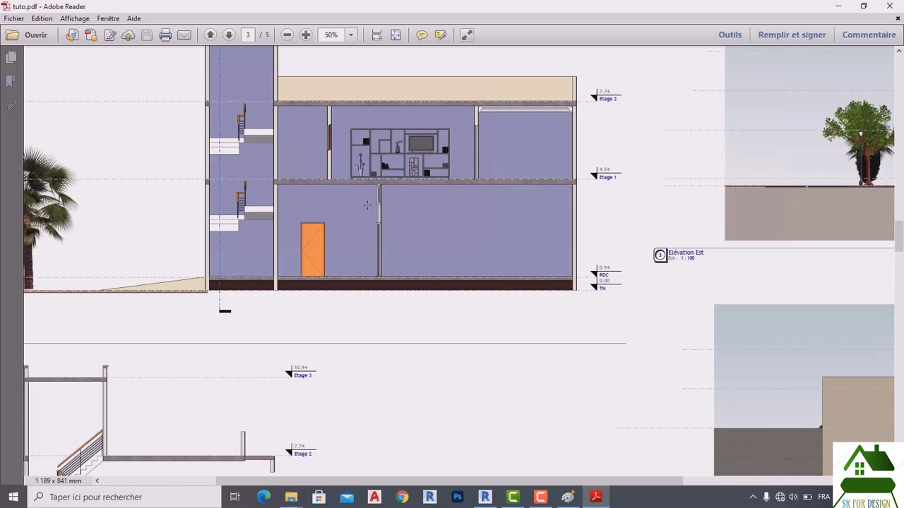
scroll(366, 205, down, 5)
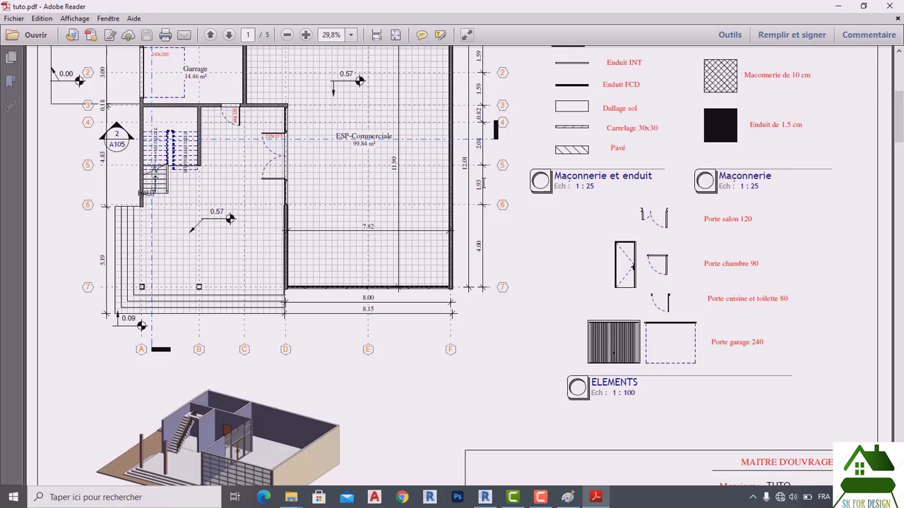
Review the page 1 layout at 29.8% zoom, including the ground-floor plan, masonry and door legends, 3D view and title block
scroll(484, 182, up, 3)
scroll(485, 182, down, 4)
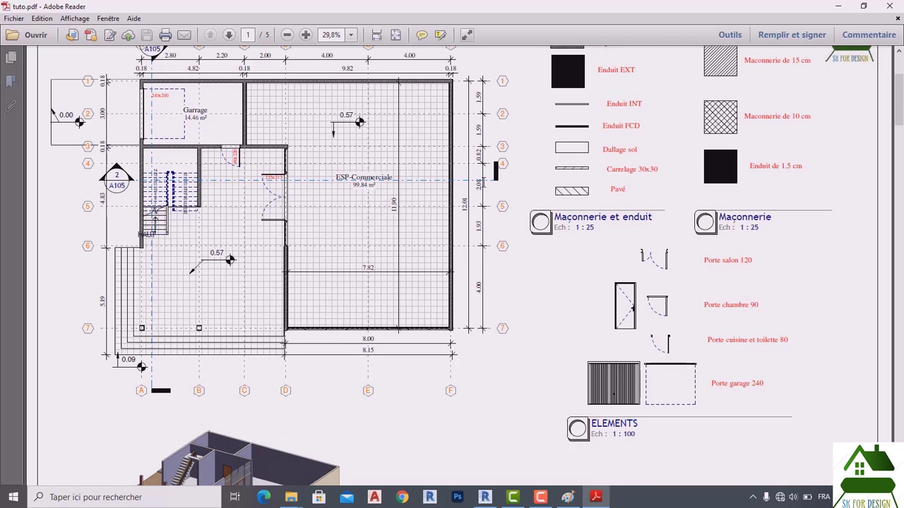
scroll(484, 189, up, 3)
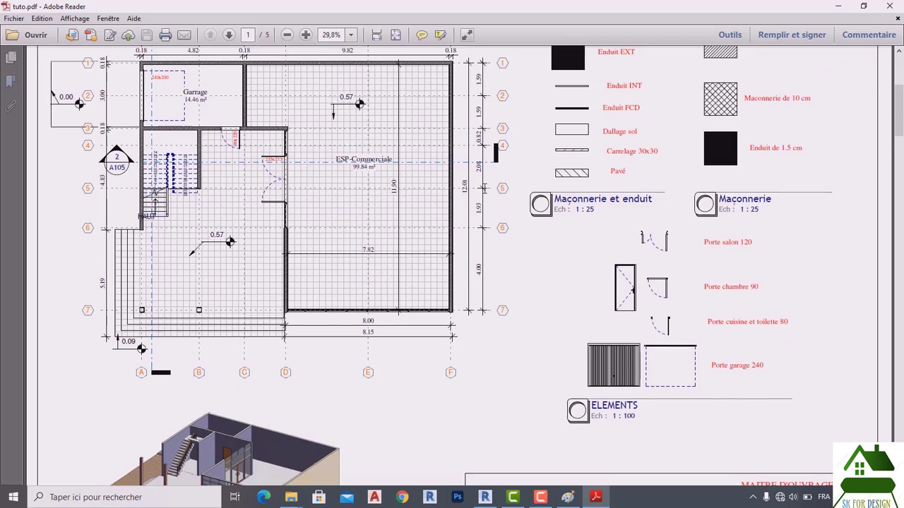
scroll(485, 185, up, 1)
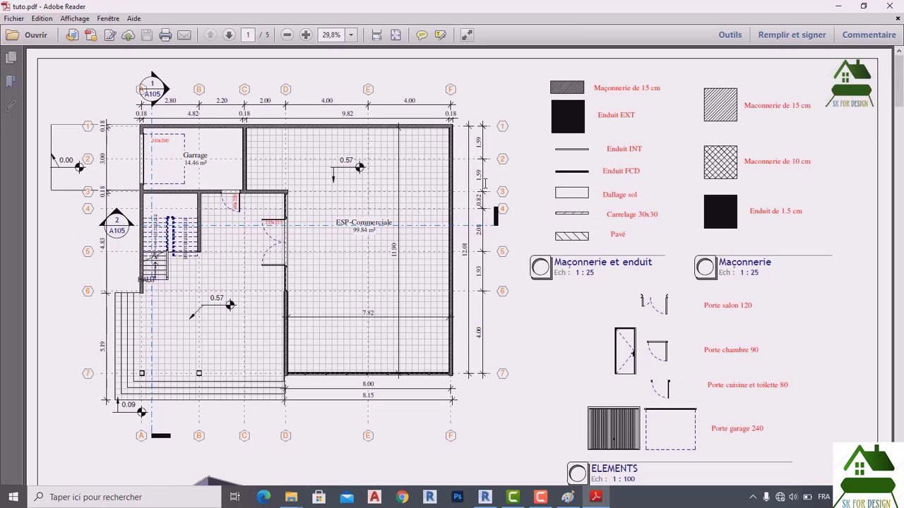
scroll(463, 134, down, 1)
scroll(462, 135, up, 1)
scroll(446, 113, down, 1)
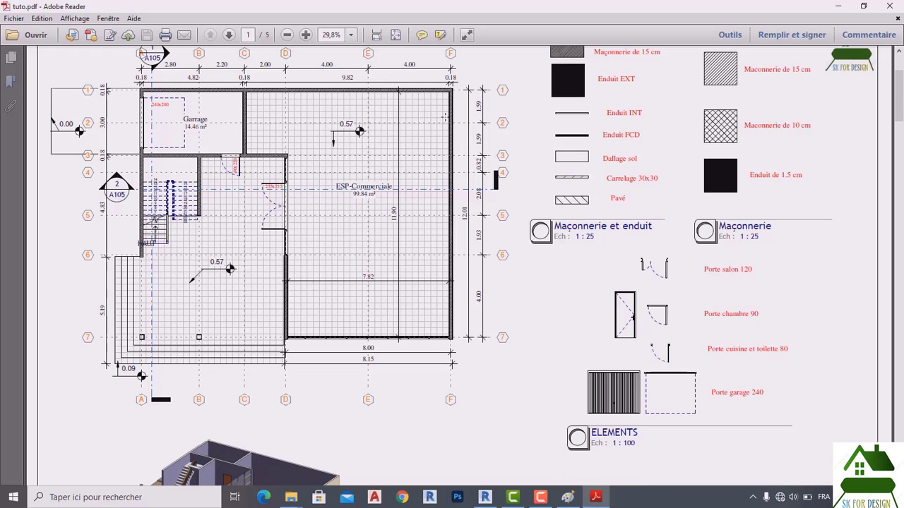
scroll(445, 116, down, 4)
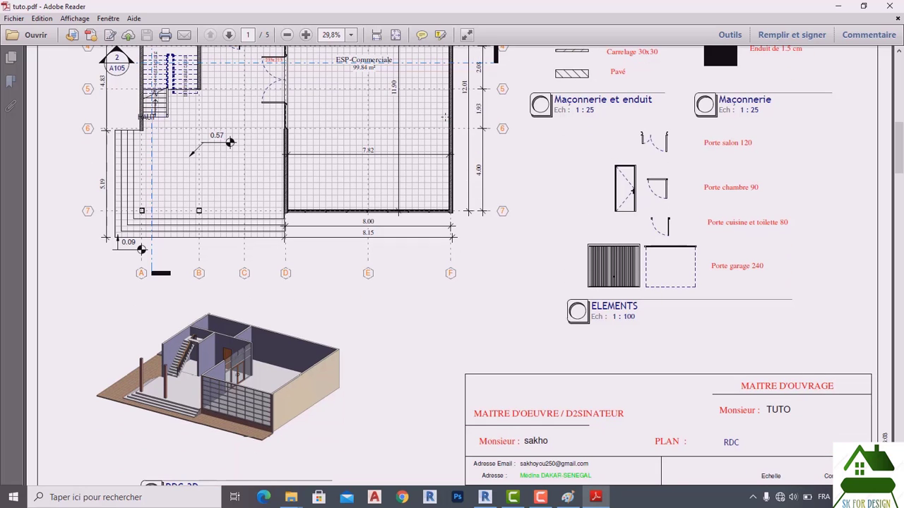
scroll(444, 117, down, 3)
Review the upper-floor plan, the sections and elevations, and the quantity schedules on pages 2 to 4
scroll(444, 116, down, 3)
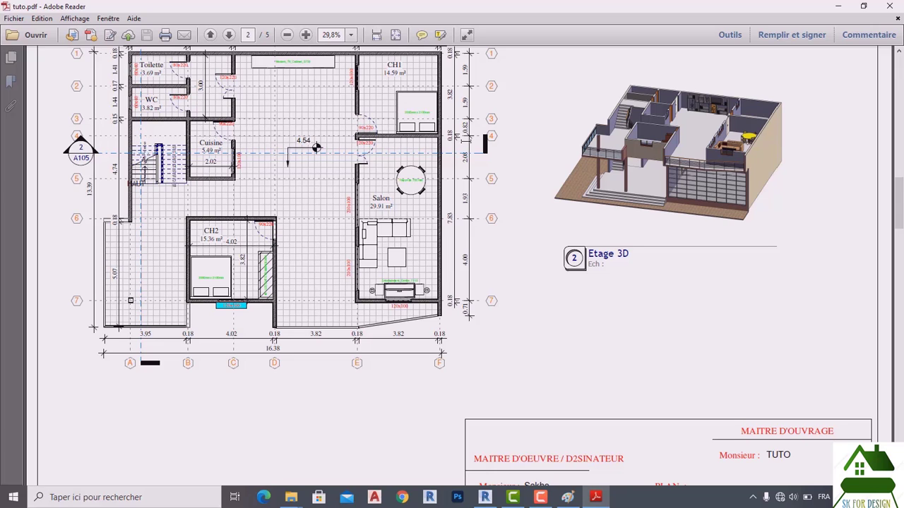
scroll(471, 149, down, 2)
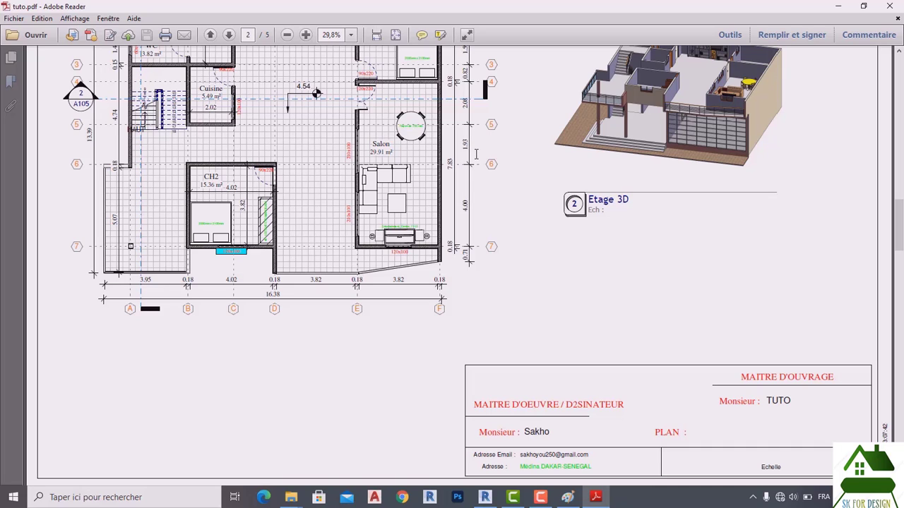
scroll(476, 154, down, 3)
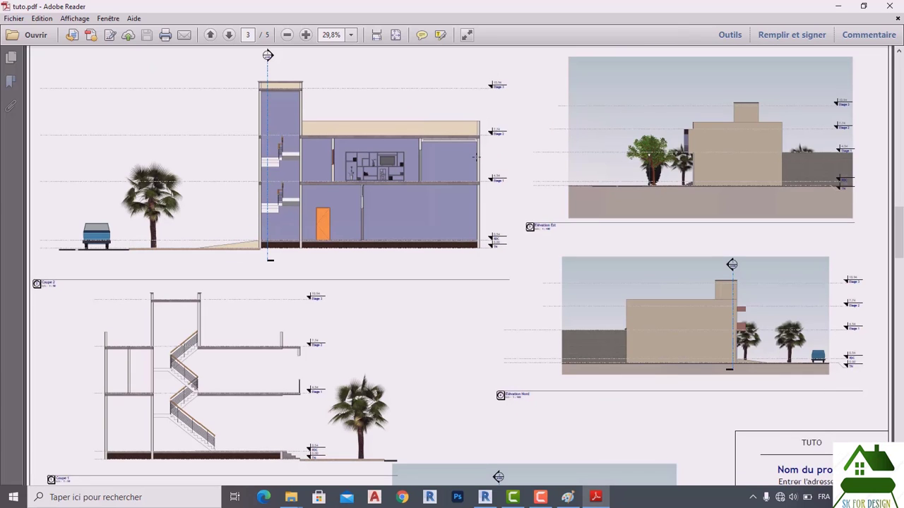
scroll(475, 156, down, 2)
scroll(475, 156, down, 10)
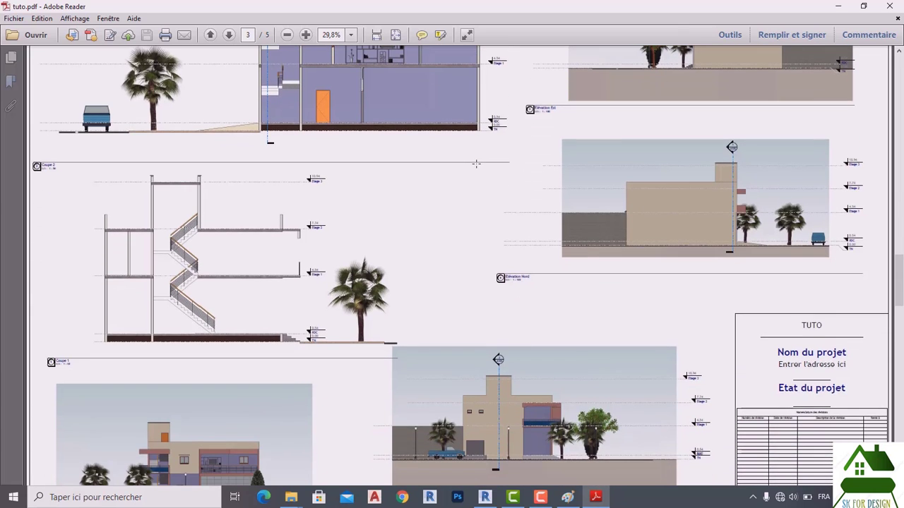
scroll(504, 189, down, 2)
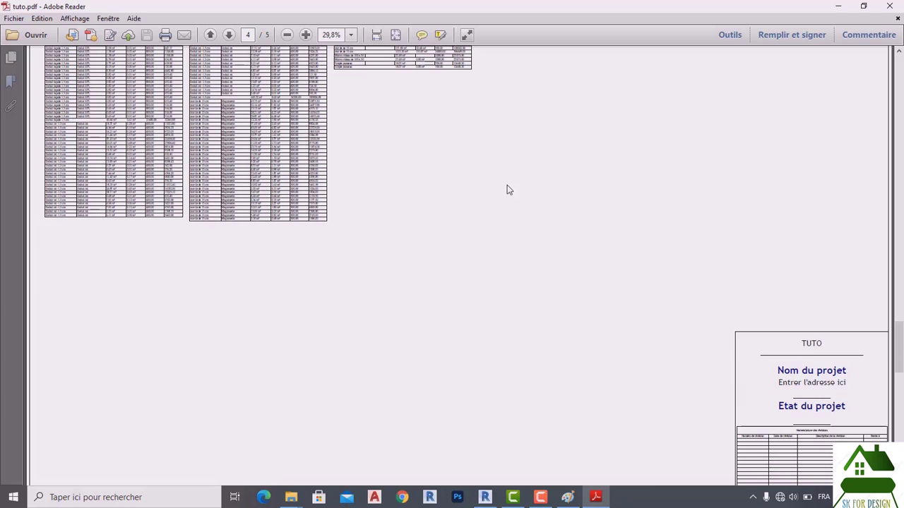
drag(899, 349, 900, 396)
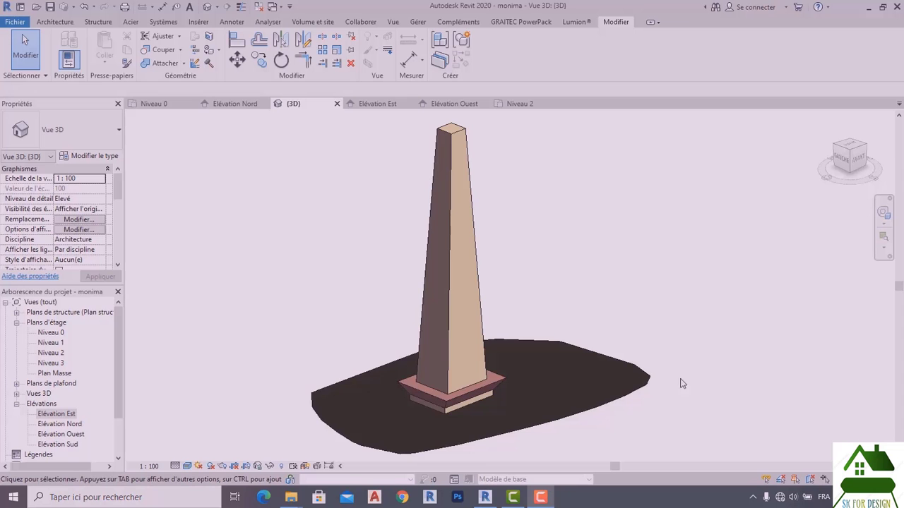
Switch to the monima Revit project, examine the obelisk and its terrain in 3D, and show the structural modelling tools
scroll(580, 345, down, 3)
scroll(496, 343, up, 2)
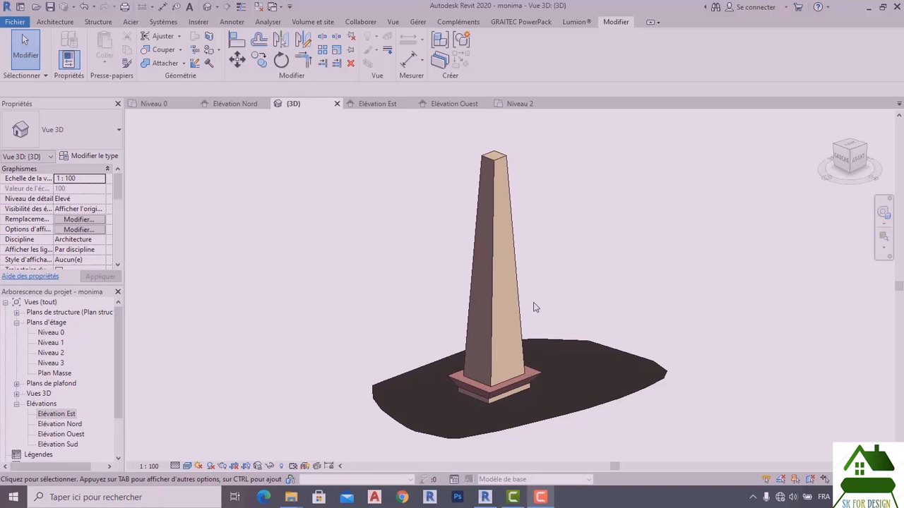
scroll(534, 307, up, 2)
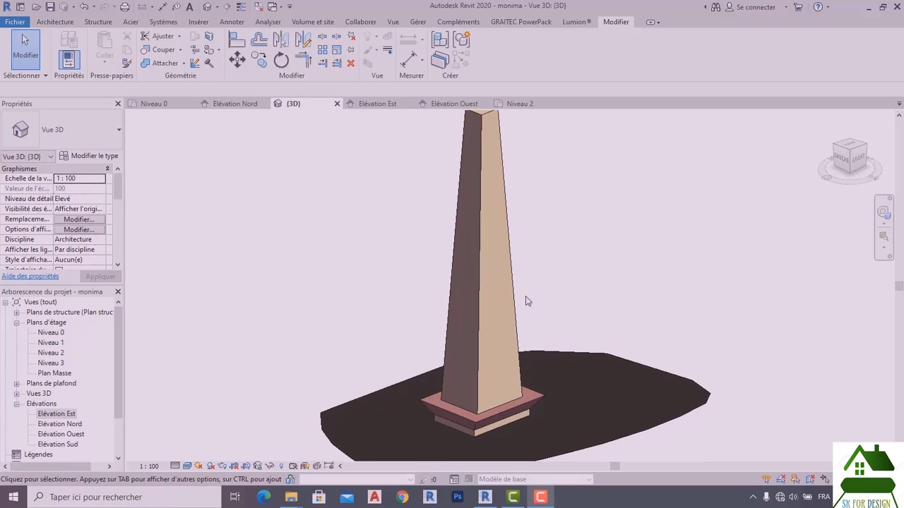
scroll(480, 268, down, 1)
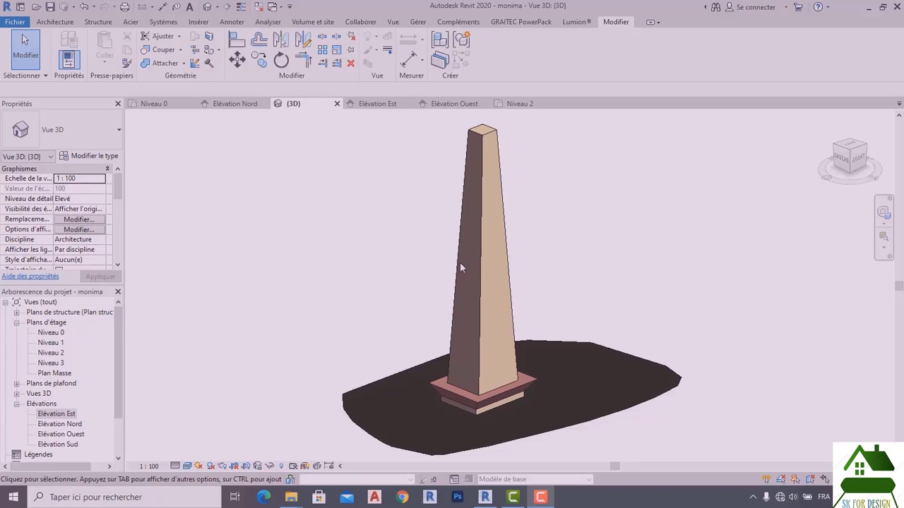
scroll(554, 318, up, 2)
scroll(553, 319, down, 2)
scroll(553, 319, down, 1)
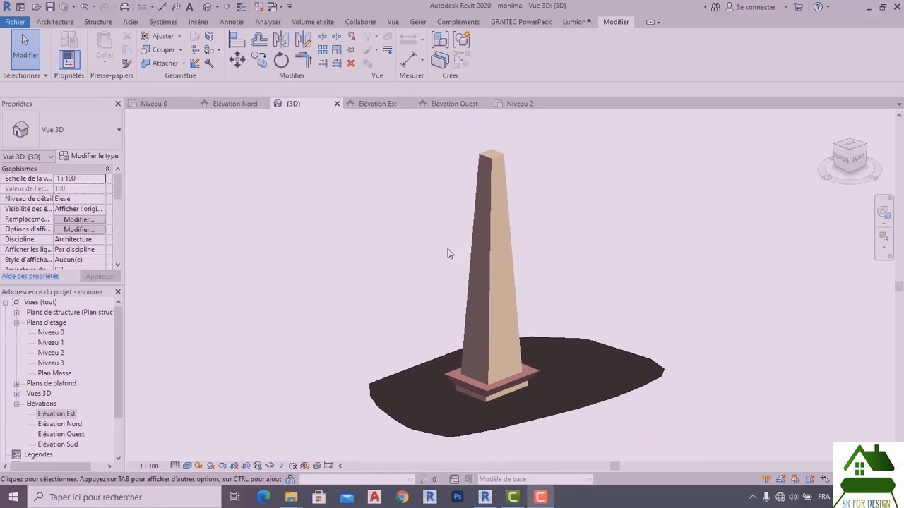
click(85, 25)
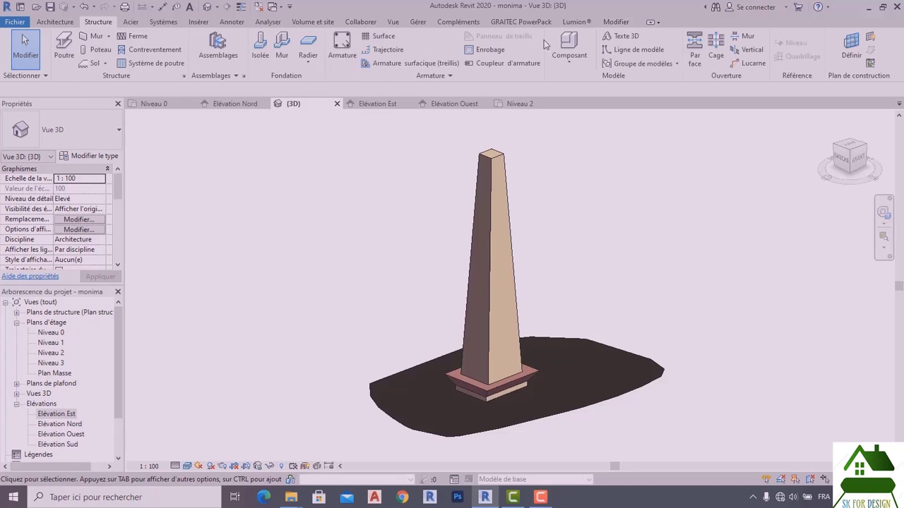
Start a new in-place component in the Sols family category, keeping the proposed name
click(563, 61)
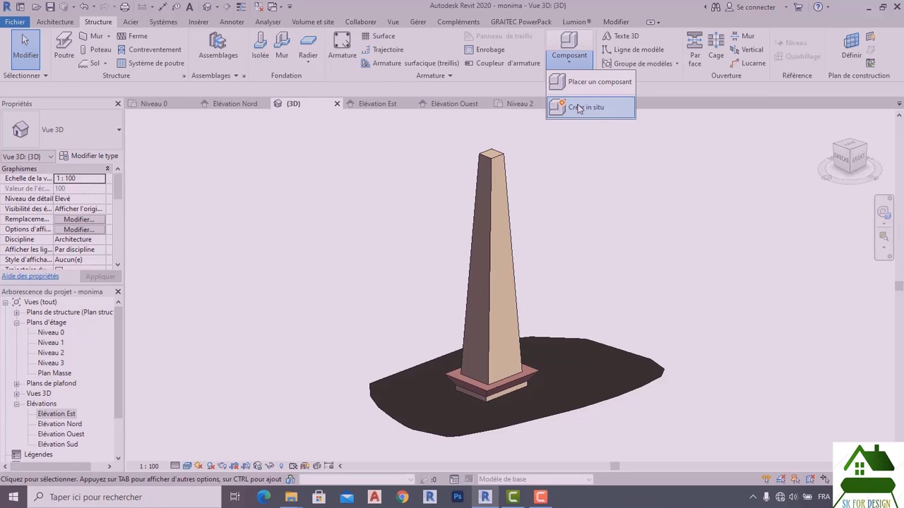
click(577, 108)
scroll(414, 220, down, 1)
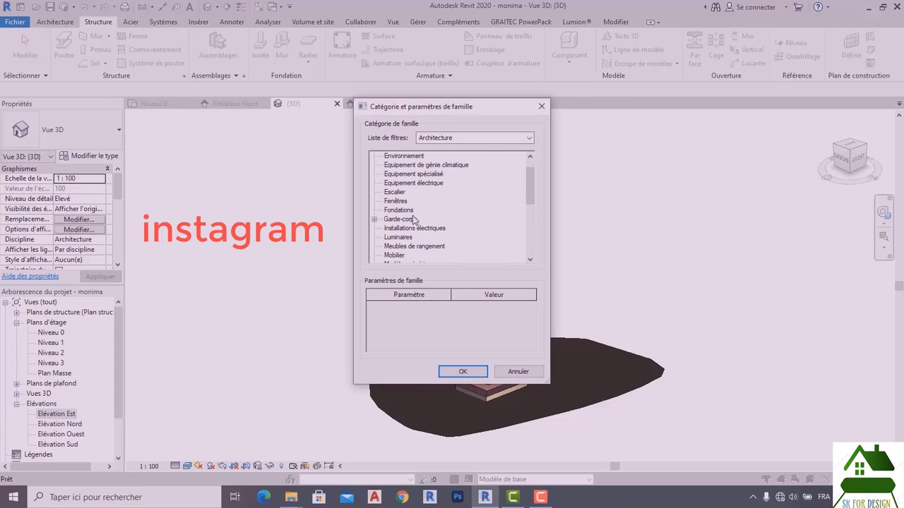
scroll(414, 220, down, 3)
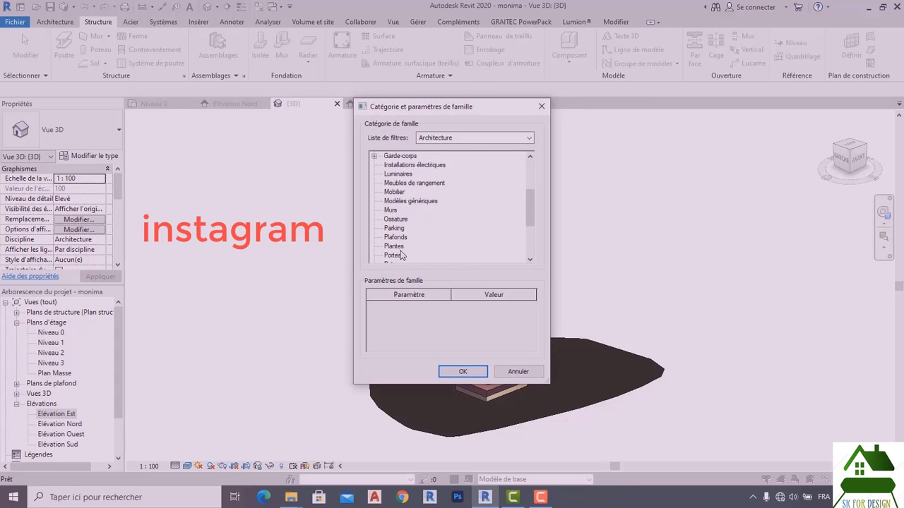
scroll(400, 255, down, 2)
click(397, 255)
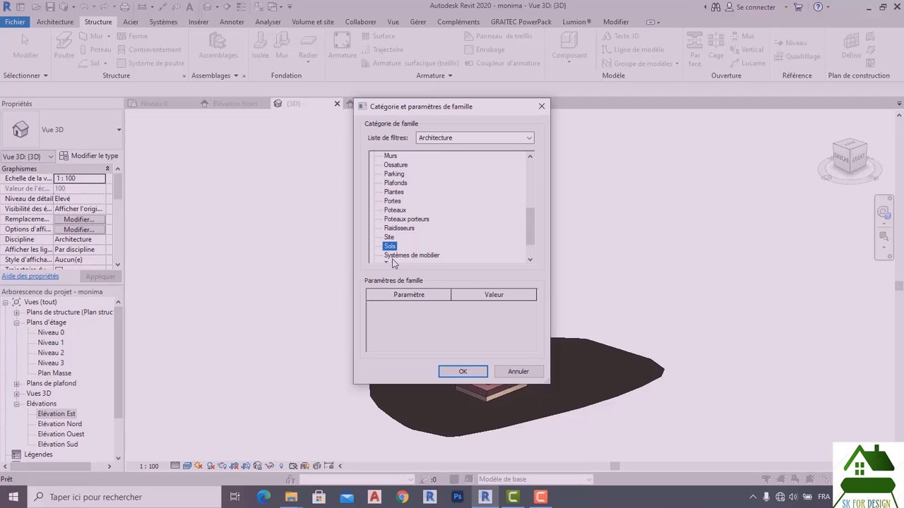
click(460, 370)
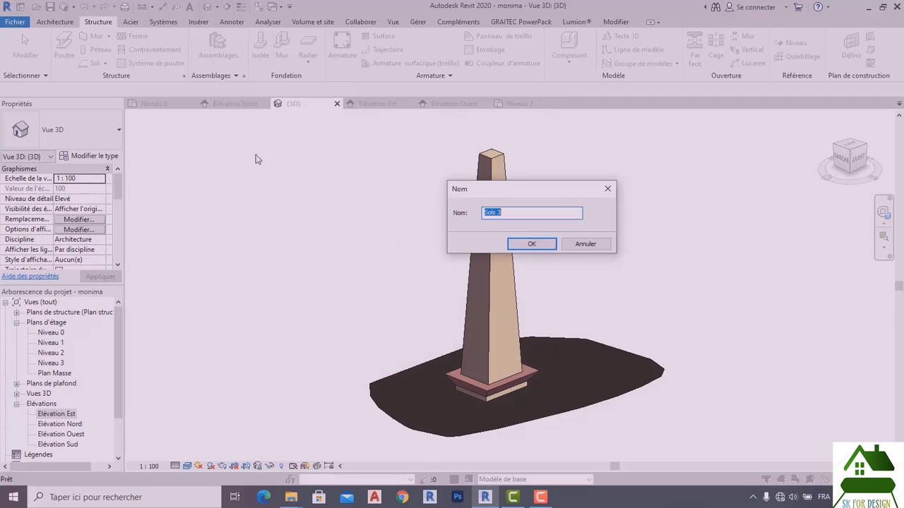
click(529, 243)
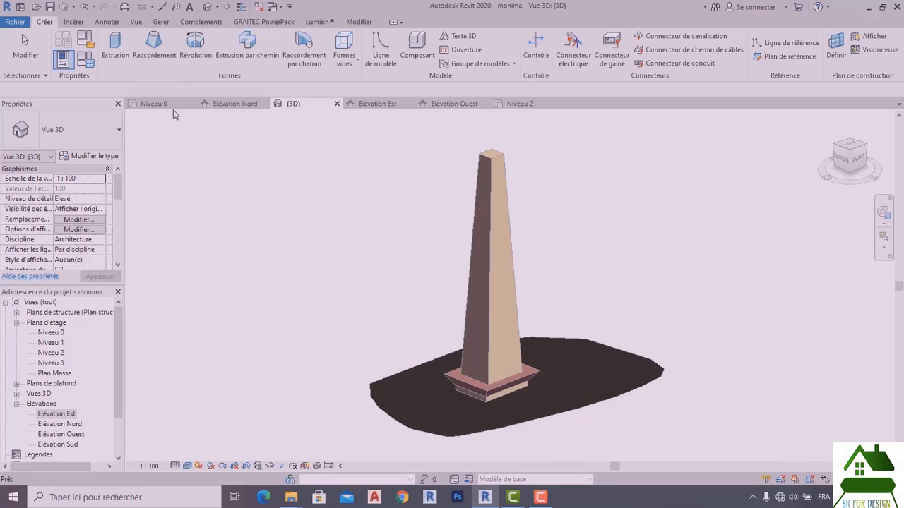
On the Niveau 0 plan, start a blend and sketch its base as a rectangle about 25 by 19, below and left of the existing outline
click(168, 108)
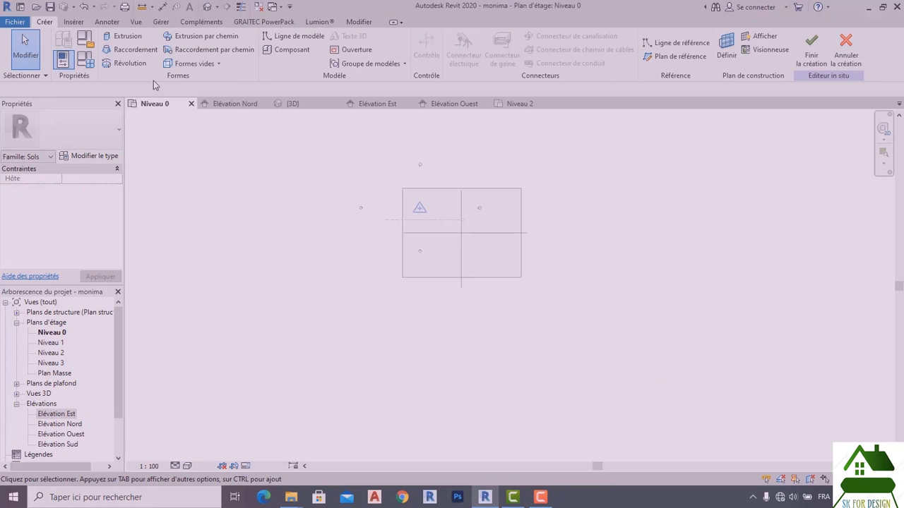
click(128, 51)
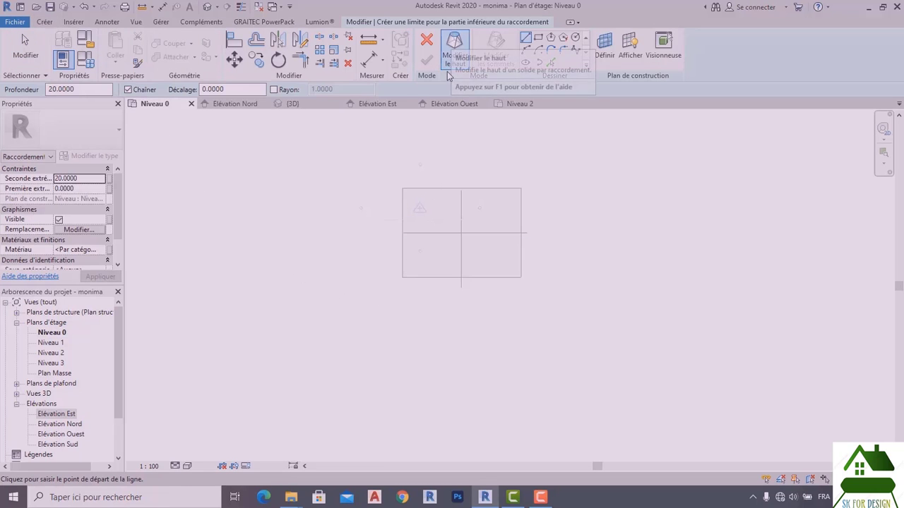
click(537, 37)
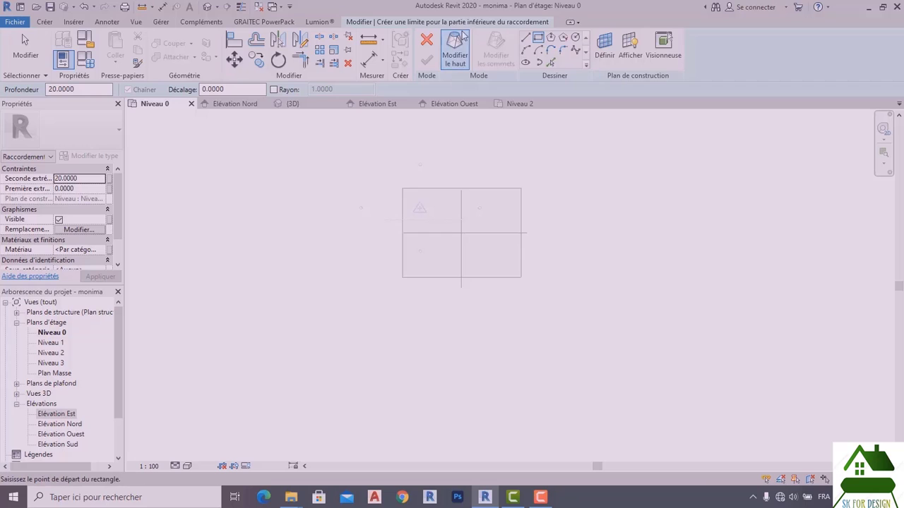
click(336, 311)
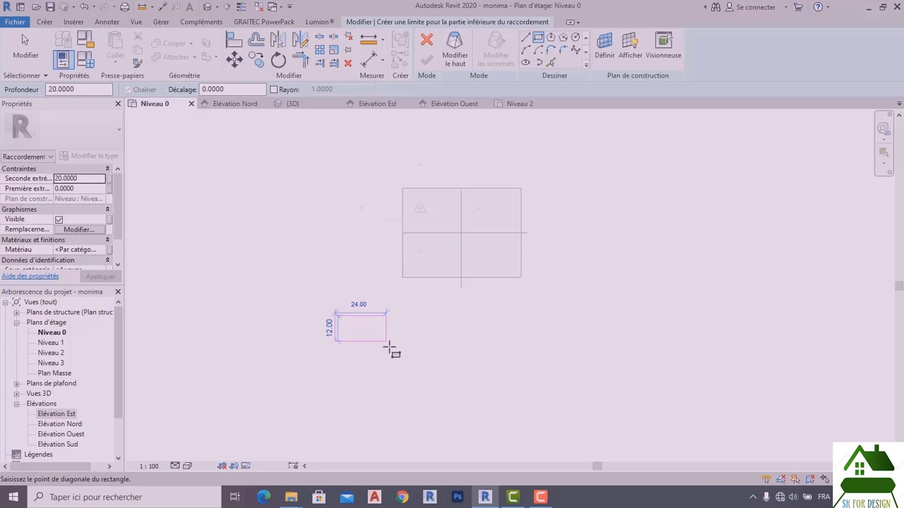
click(387, 356)
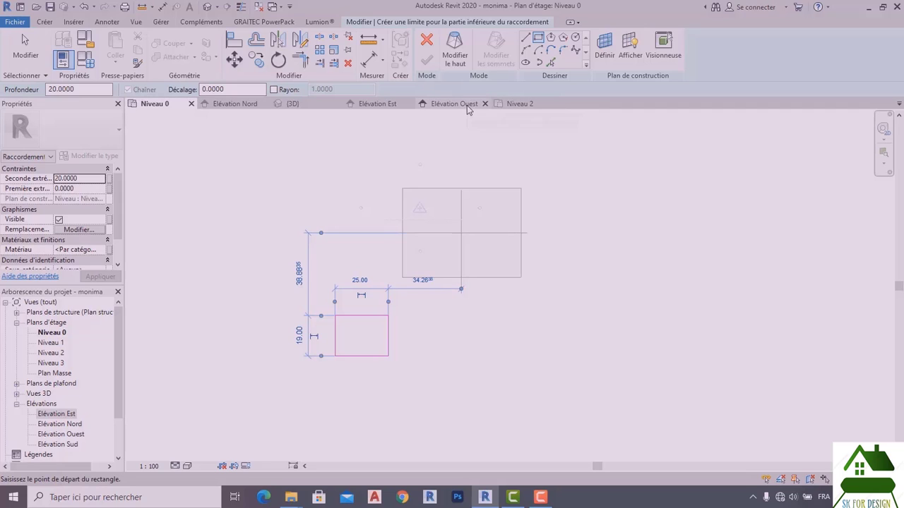
click(454, 293)
Sketch the blend's top boundary as a rectangle about 50 by 44 around the base rectangle, and finish the blend
click(454, 51)
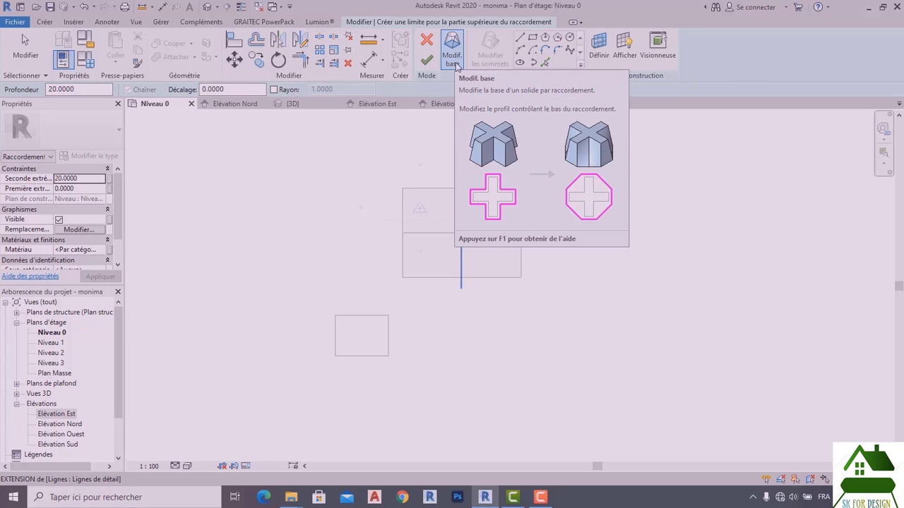
click(533, 38)
click(326, 307)
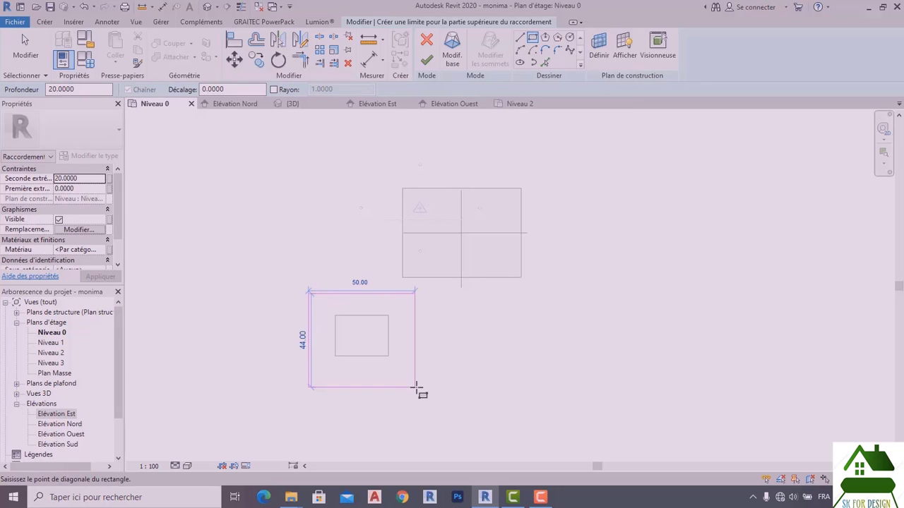
click(416, 387)
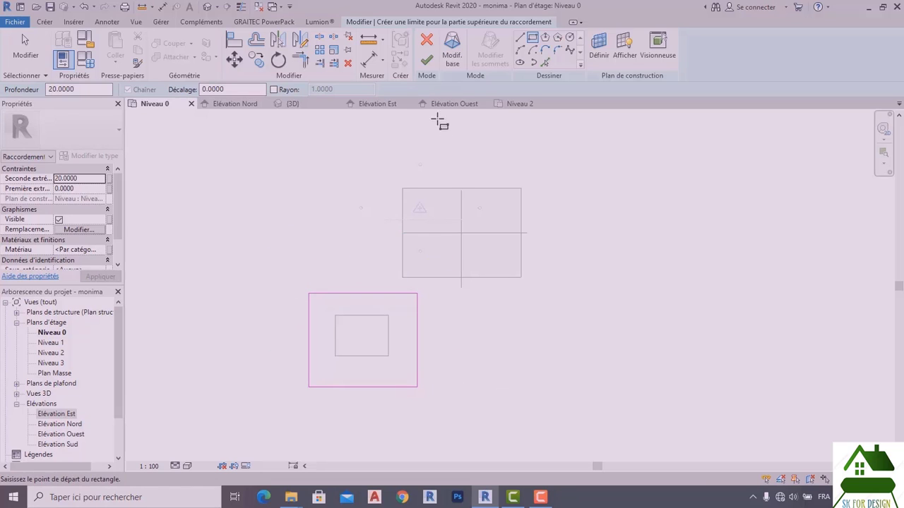
click(426, 61)
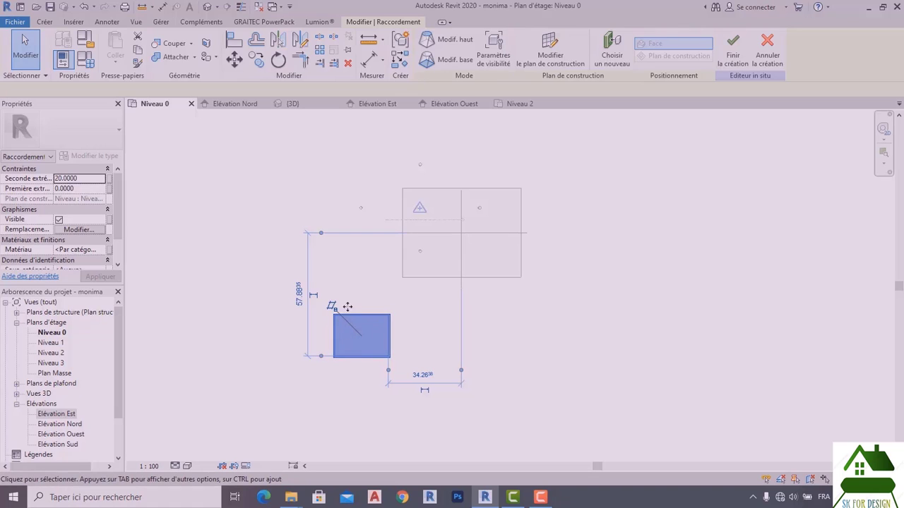
Examine the selected blend solid and its flared shape beside the obelisk's base in the 3D view
click(346, 331)
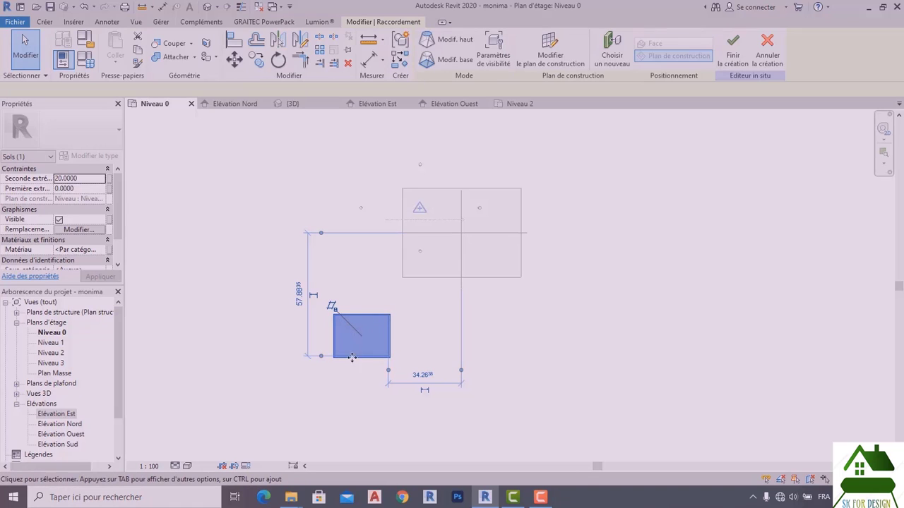
click(307, 106)
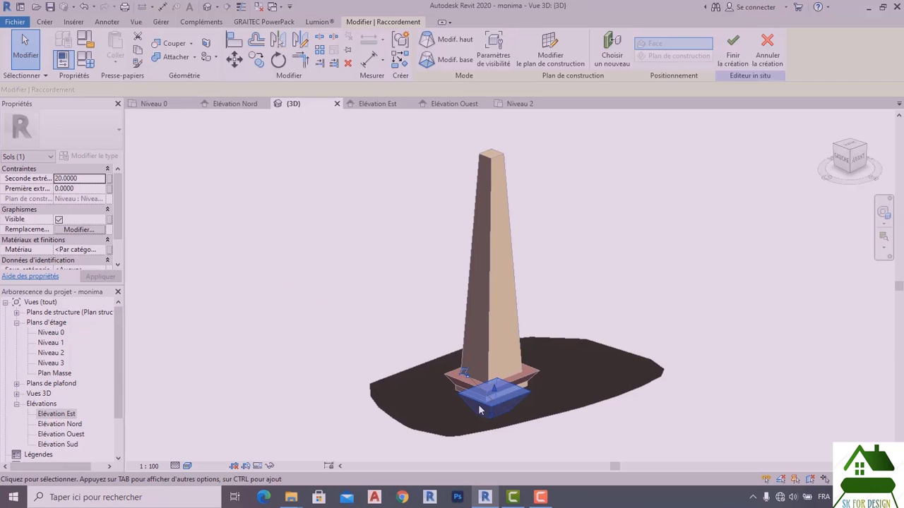
scroll(479, 403, up, 5)
scroll(481, 399, up, 1)
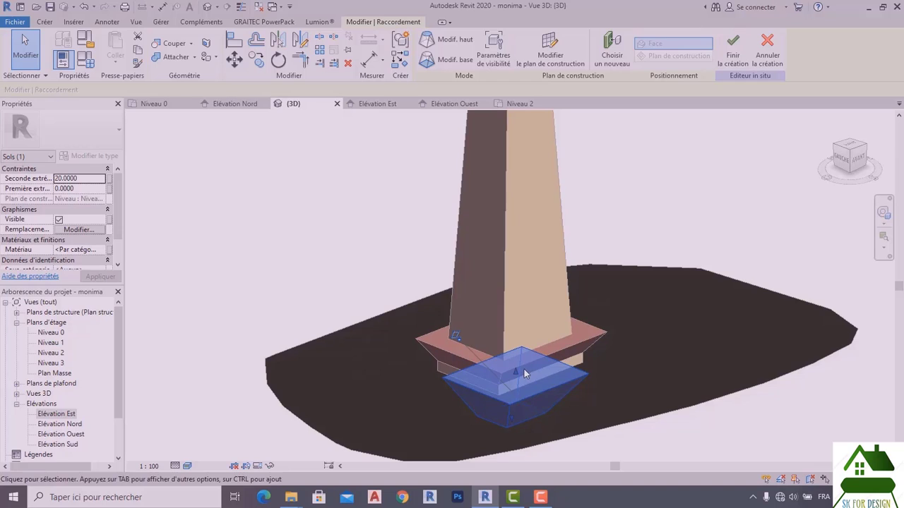
scroll(493, 382, down, 3)
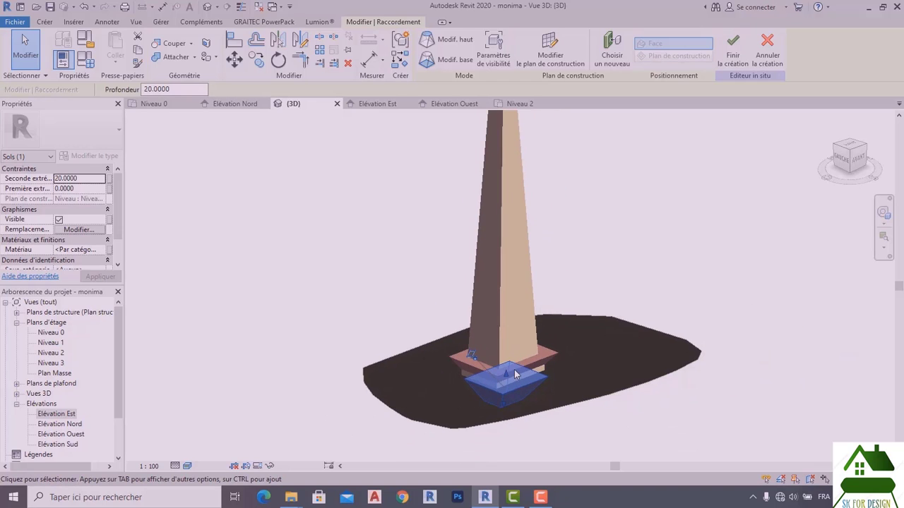
scroll(514, 374, up, 3)
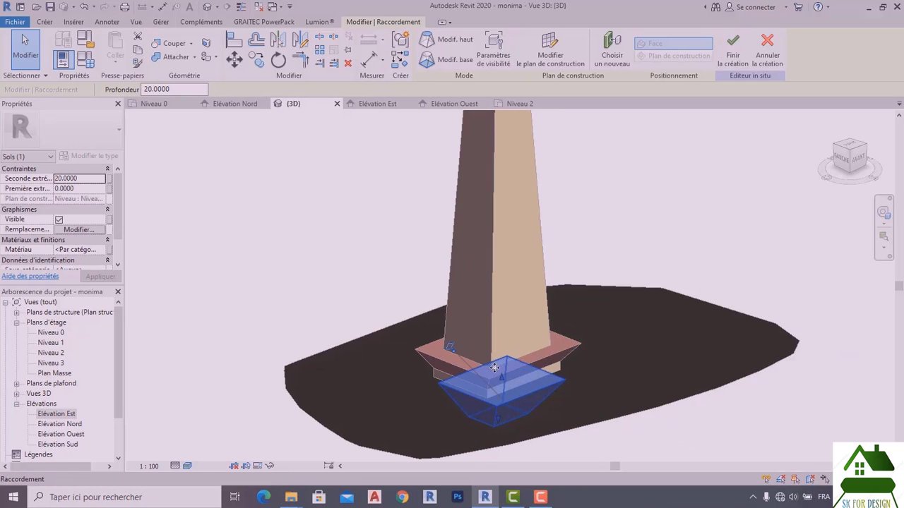
scroll(502, 374, down, 2)
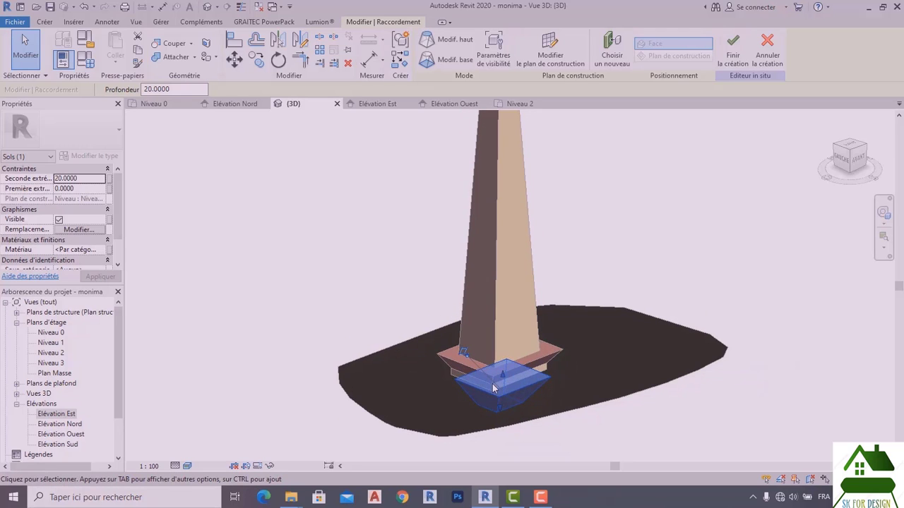
scroll(494, 384, down, 2)
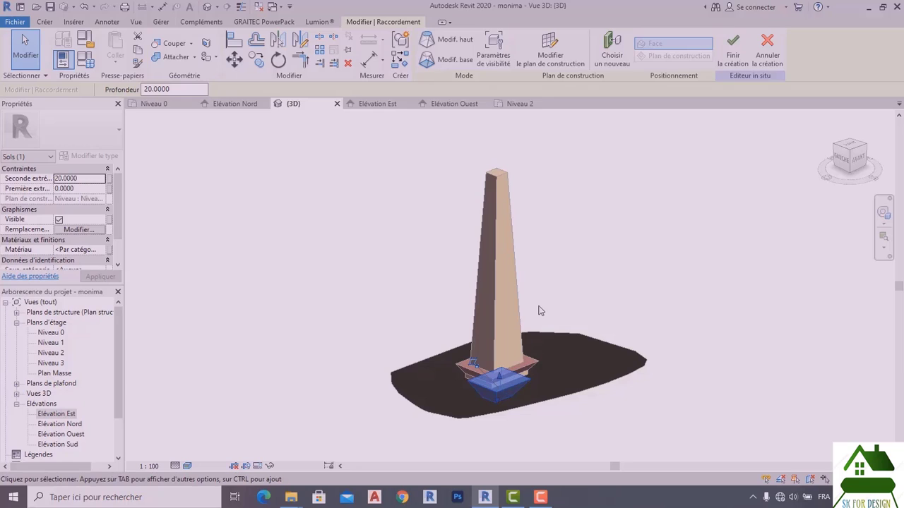